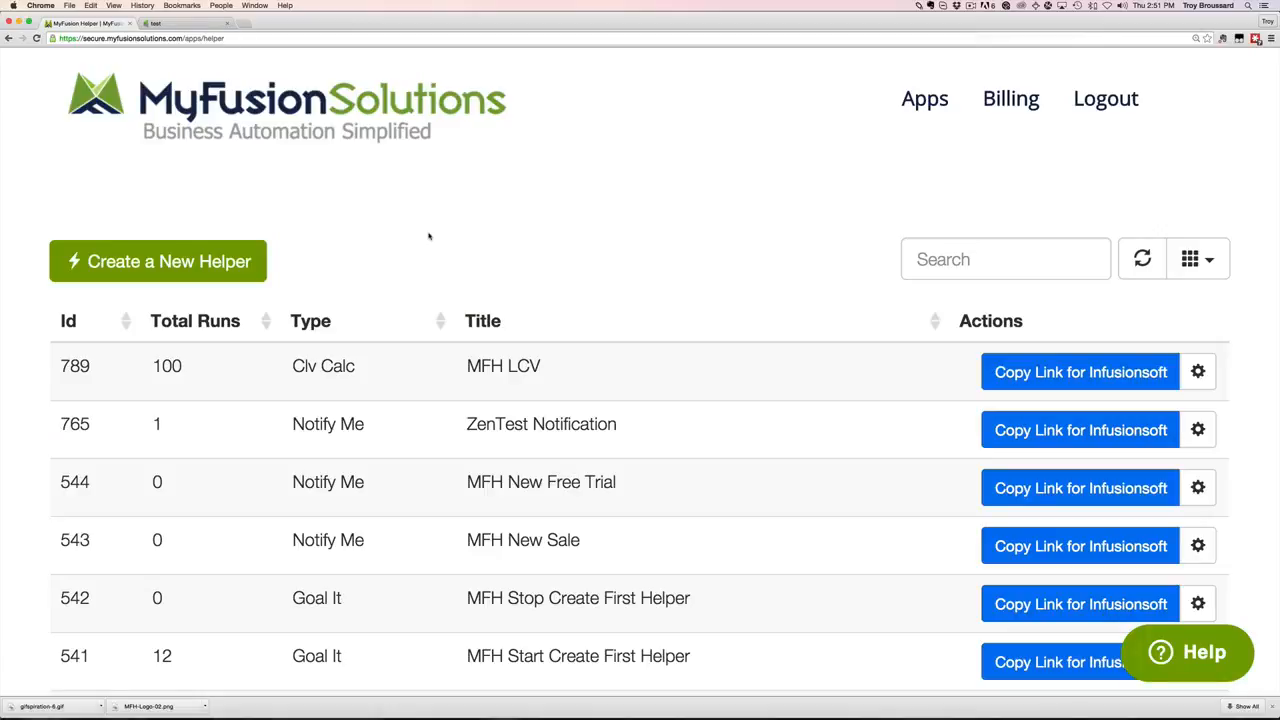
# Start a new helper and pick the Get the Last helper type.
pyautogui.click(219, 261)
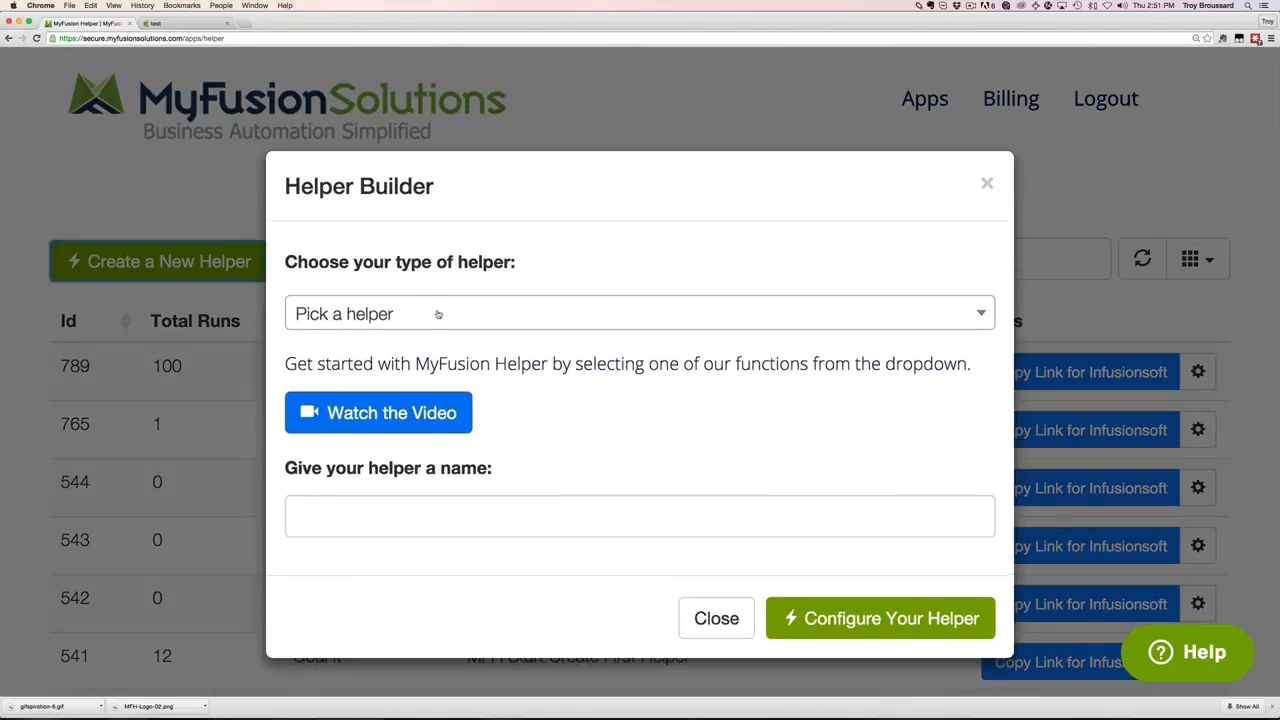
pyautogui.click(438, 314)
pyautogui.write('get')
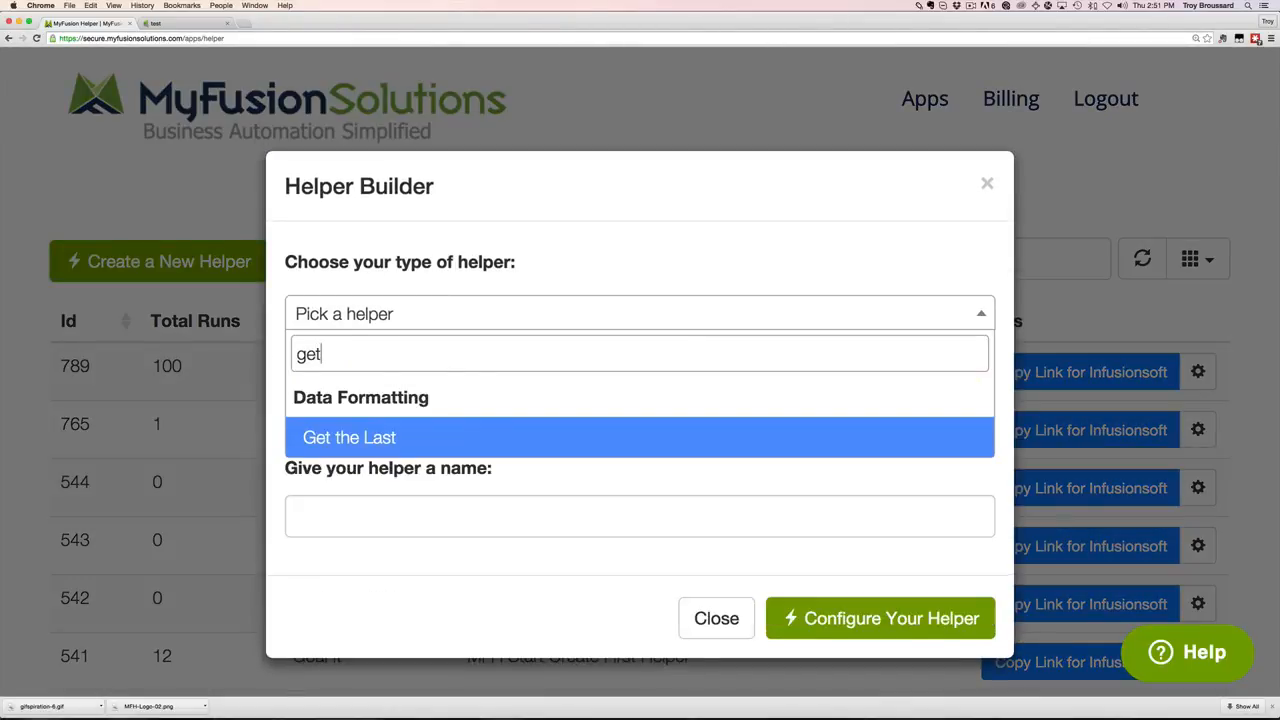
pyautogui.click(399, 438)
# Name the helper 'Get The Last Coupon Code' and continue to its configuration.
pyautogui.click(466, 569)
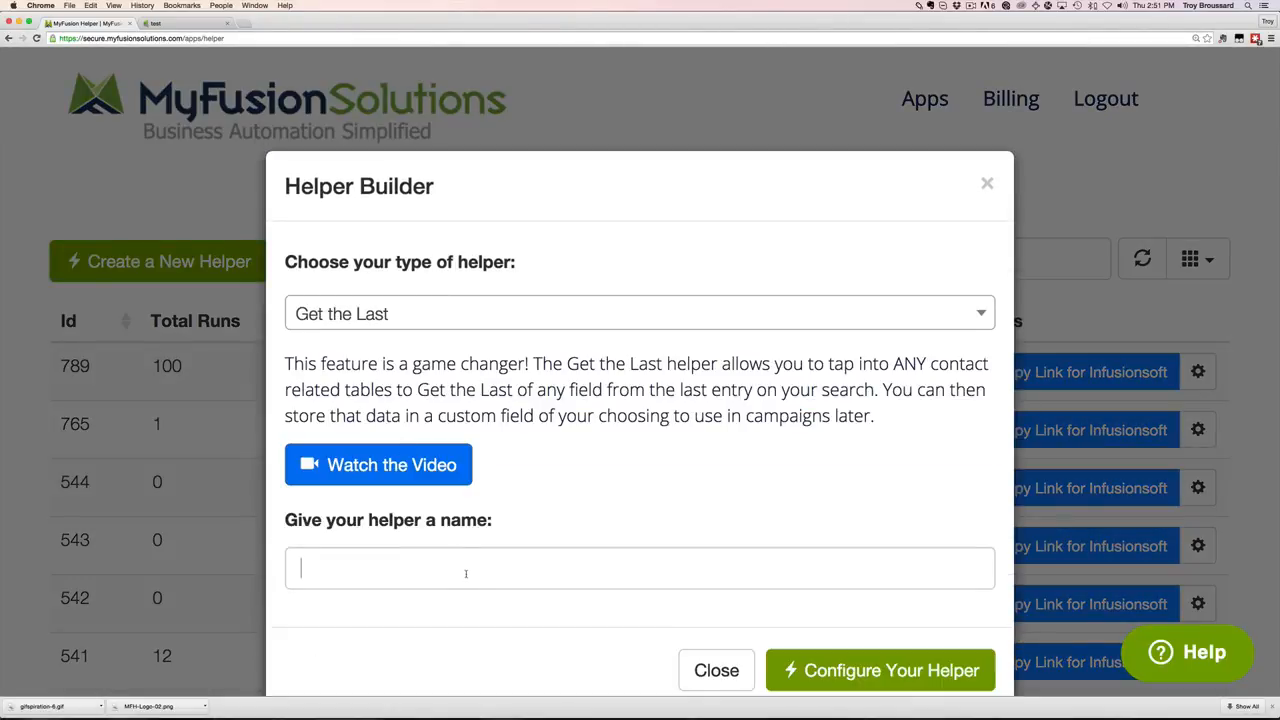
pyautogui.write('Get')
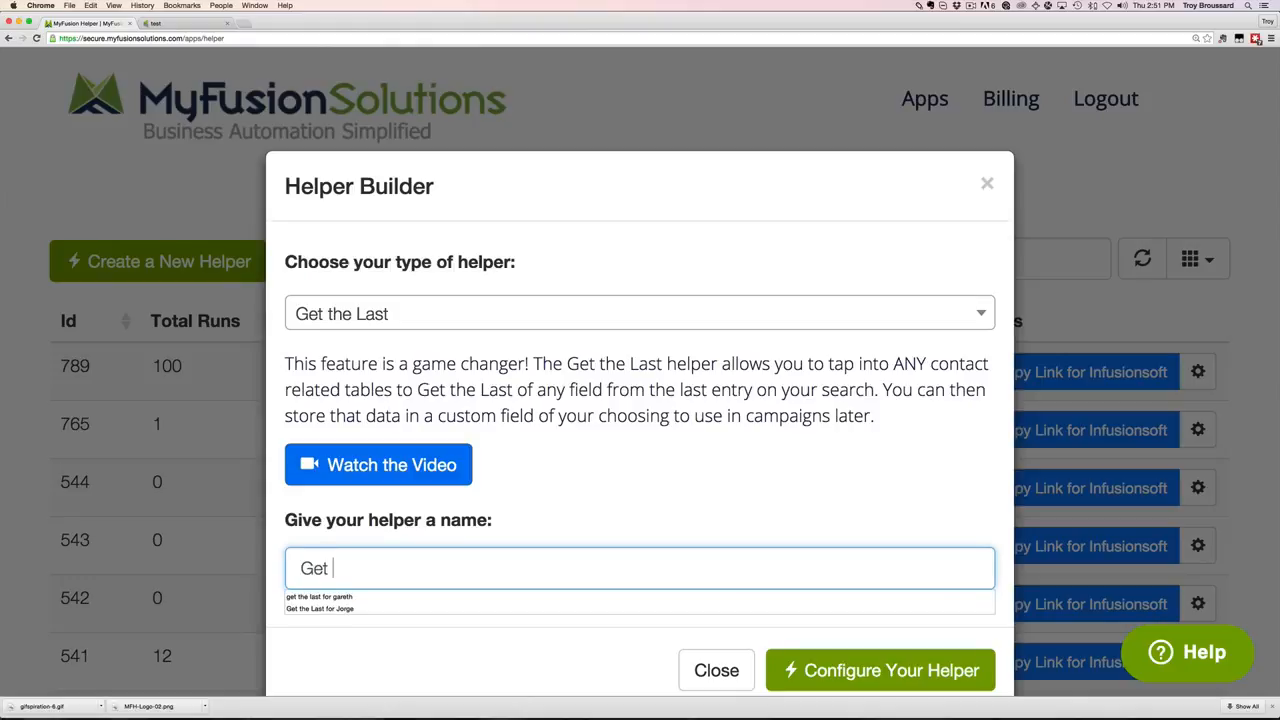
pyautogui.write(' The Last Coupon Code')
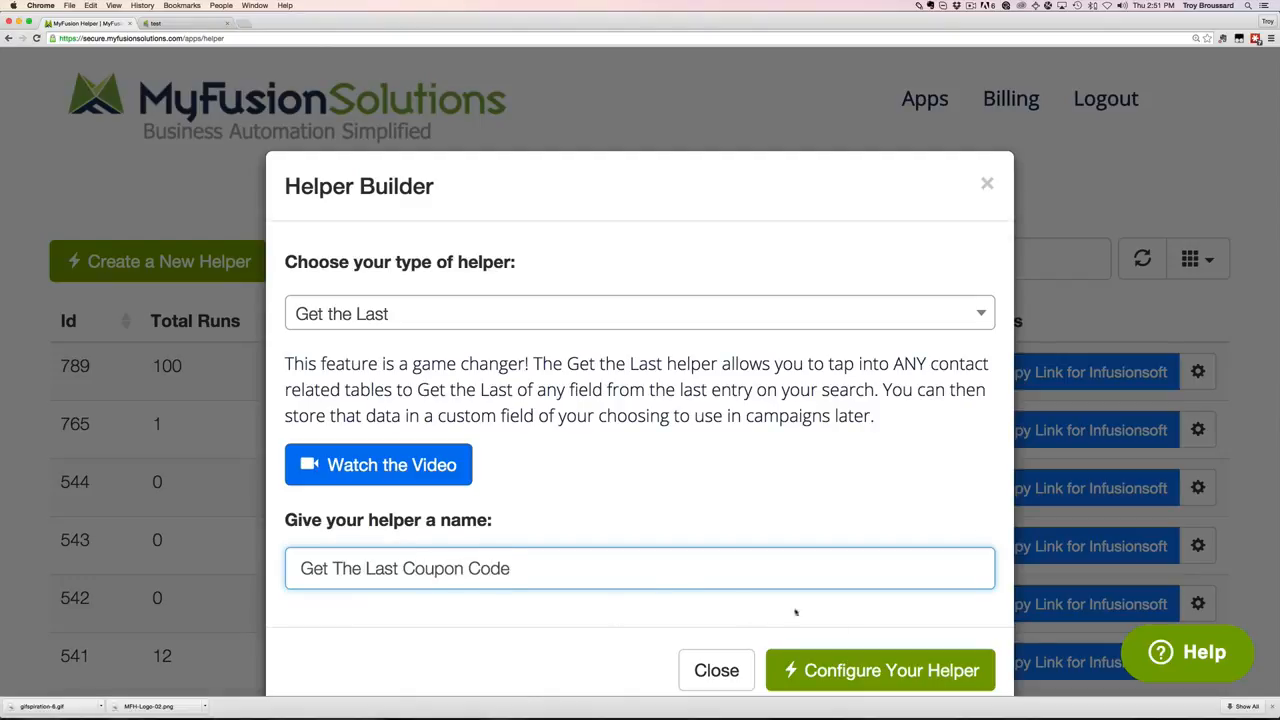
pyautogui.click(860, 678)
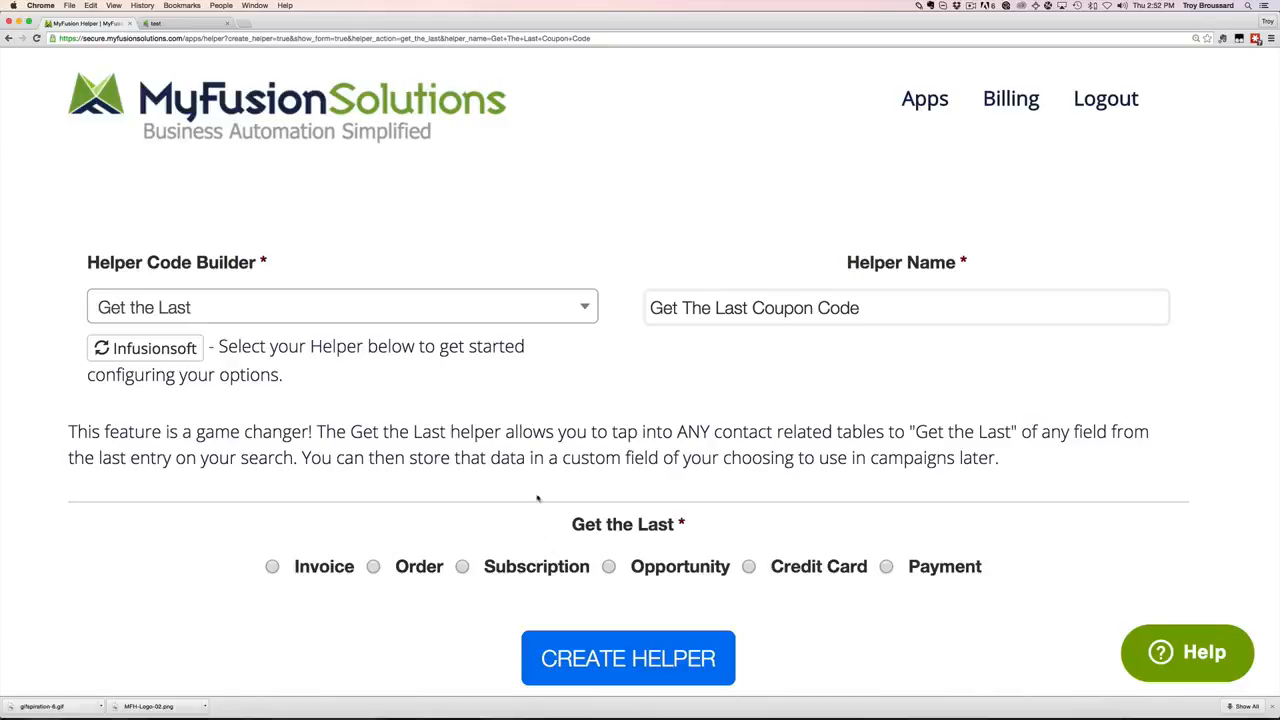
# Choose Invoice as the record type and reveal the Invoice Fields and Save to Field options.
pyautogui.click(272, 567)
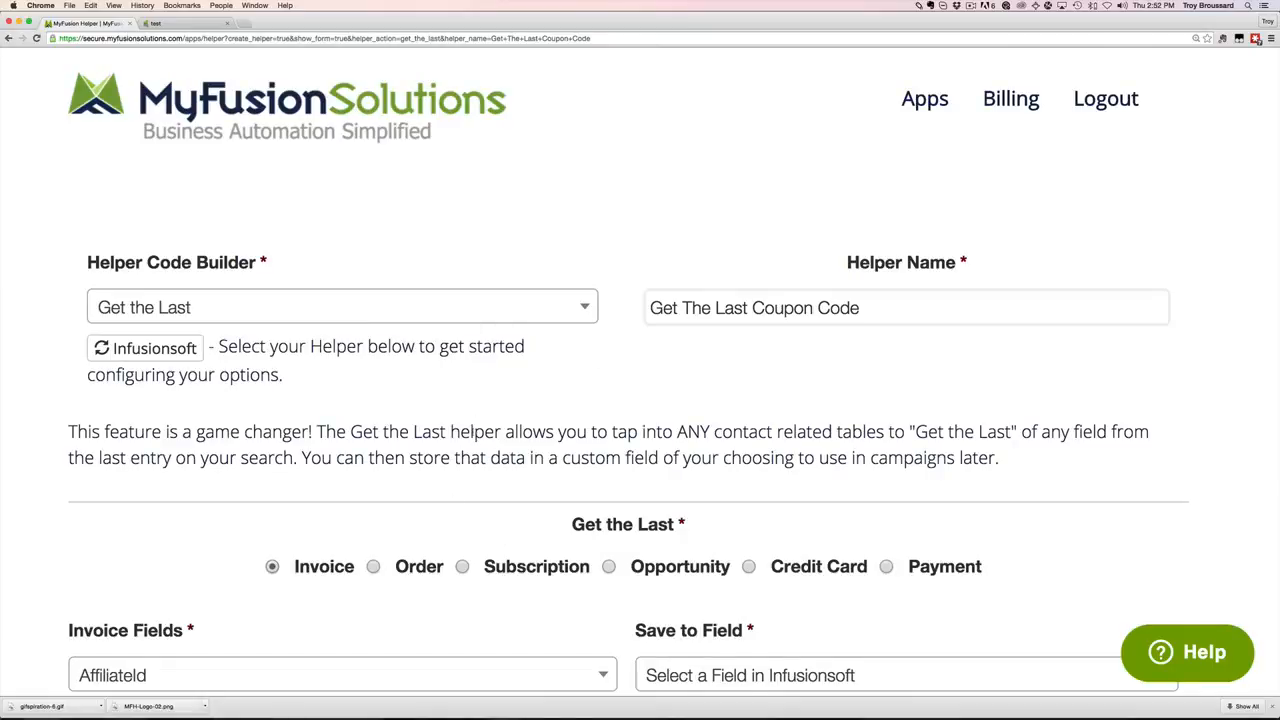
pyautogui.scroll(-1, 467, 407)
pyautogui.scroll(-2, 167, 300)
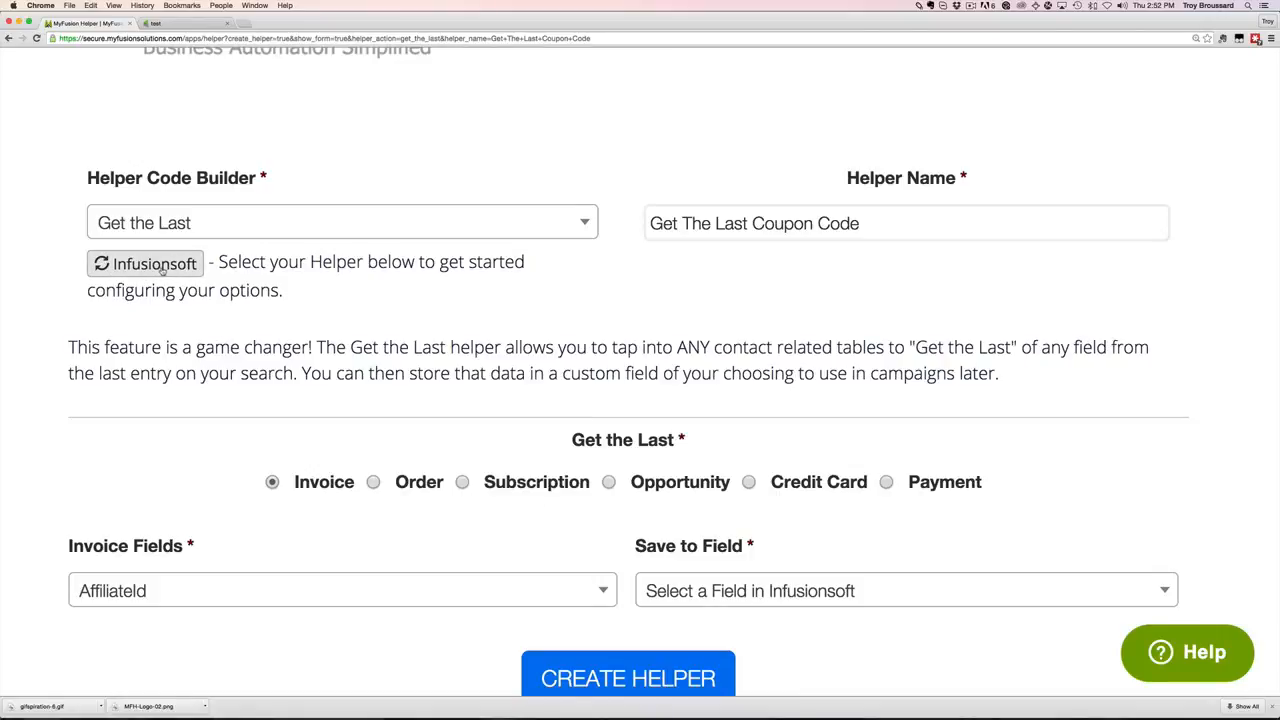
pyautogui.scroll(-2, 362, 362)
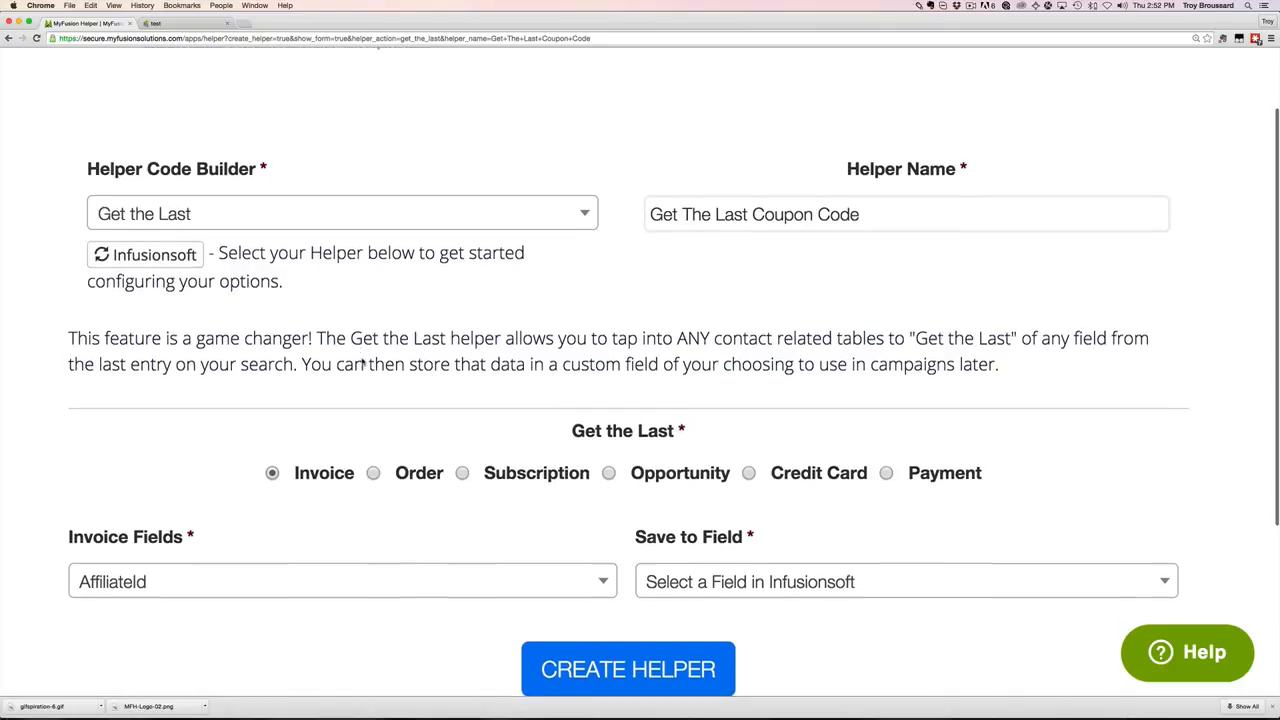
pyautogui.scroll(-5, 362, 362)
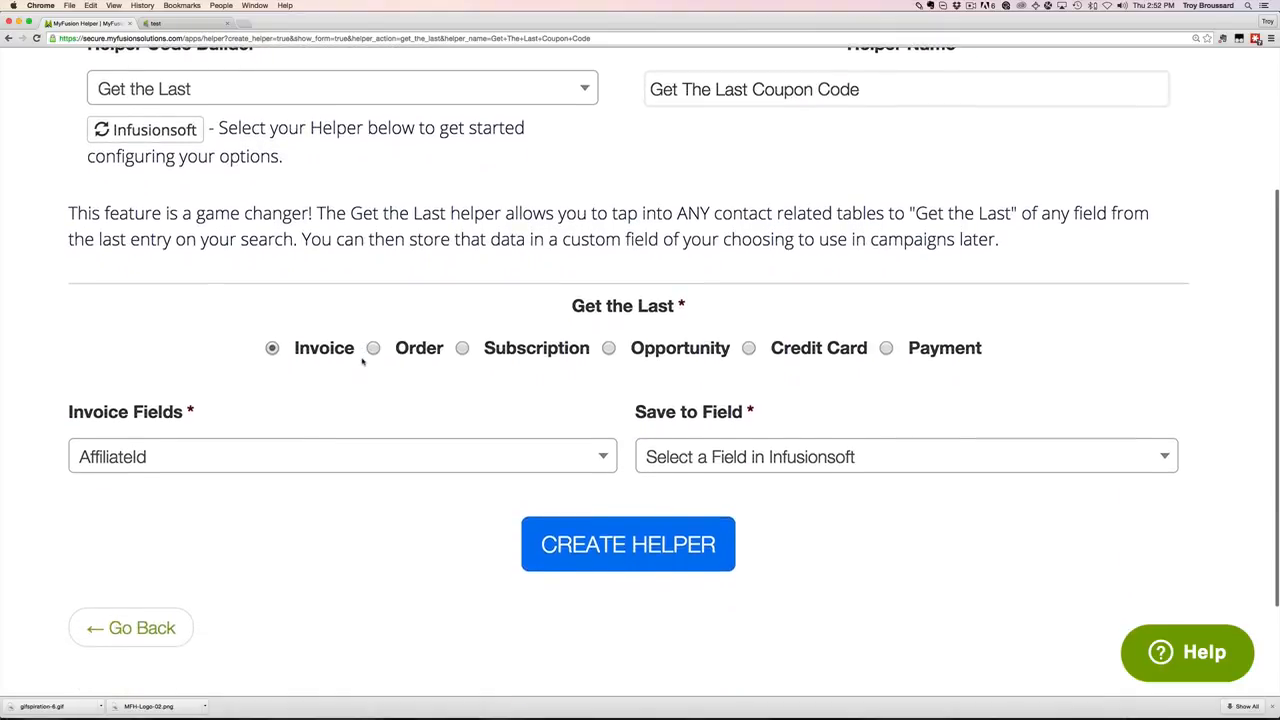
pyautogui.scroll(-3, 362, 362)
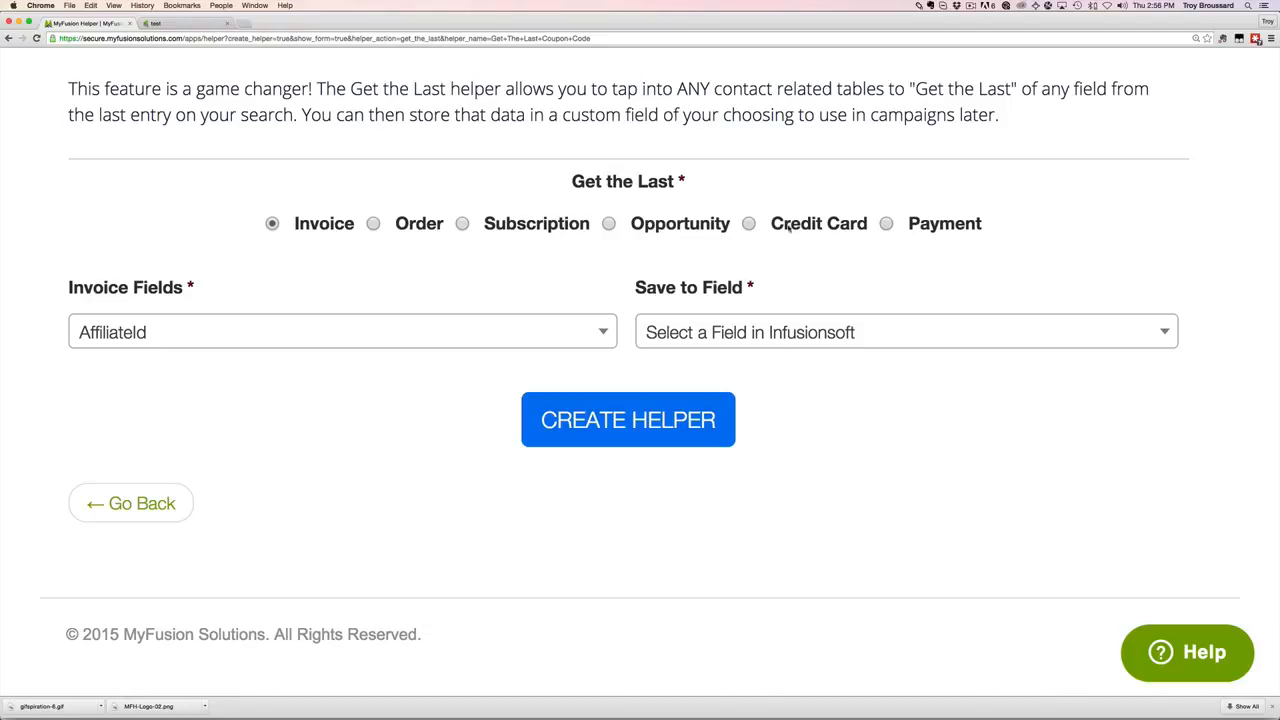
# Try the Payments, Credit Cards and Opportunities lookups, then return to Invoice.
pyautogui.click(888, 224)
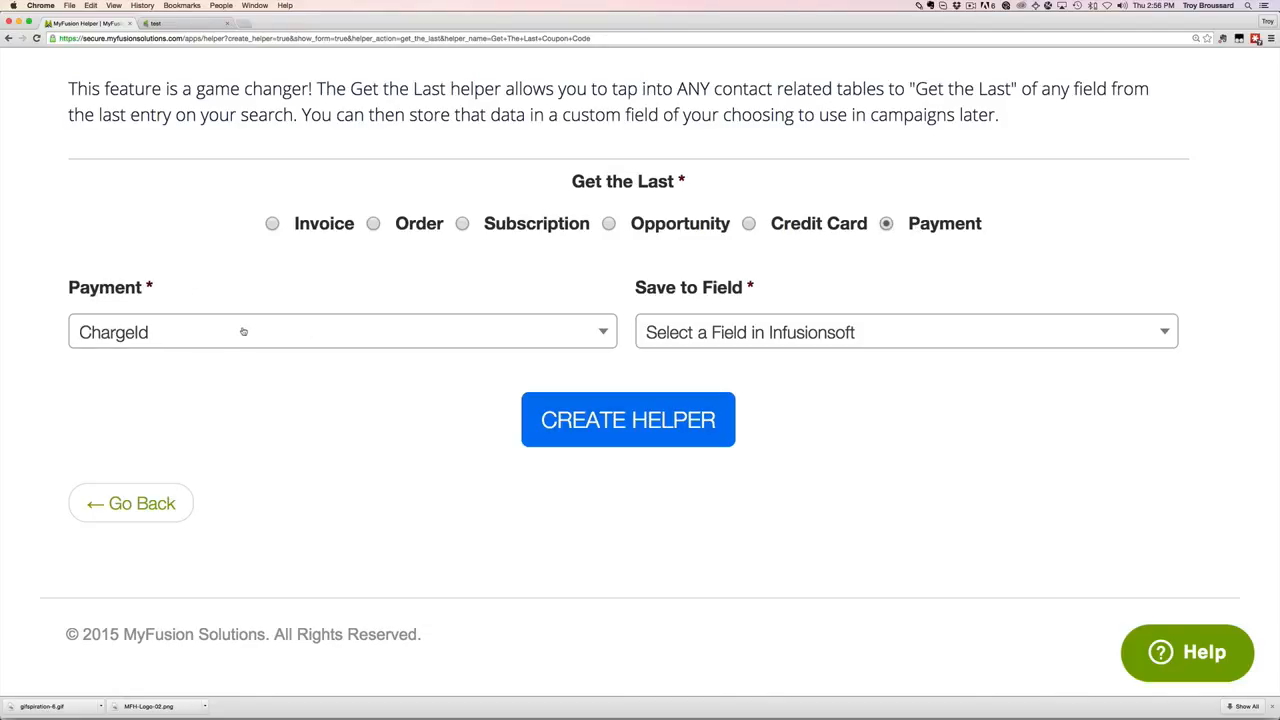
pyautogui.click(800, 228)
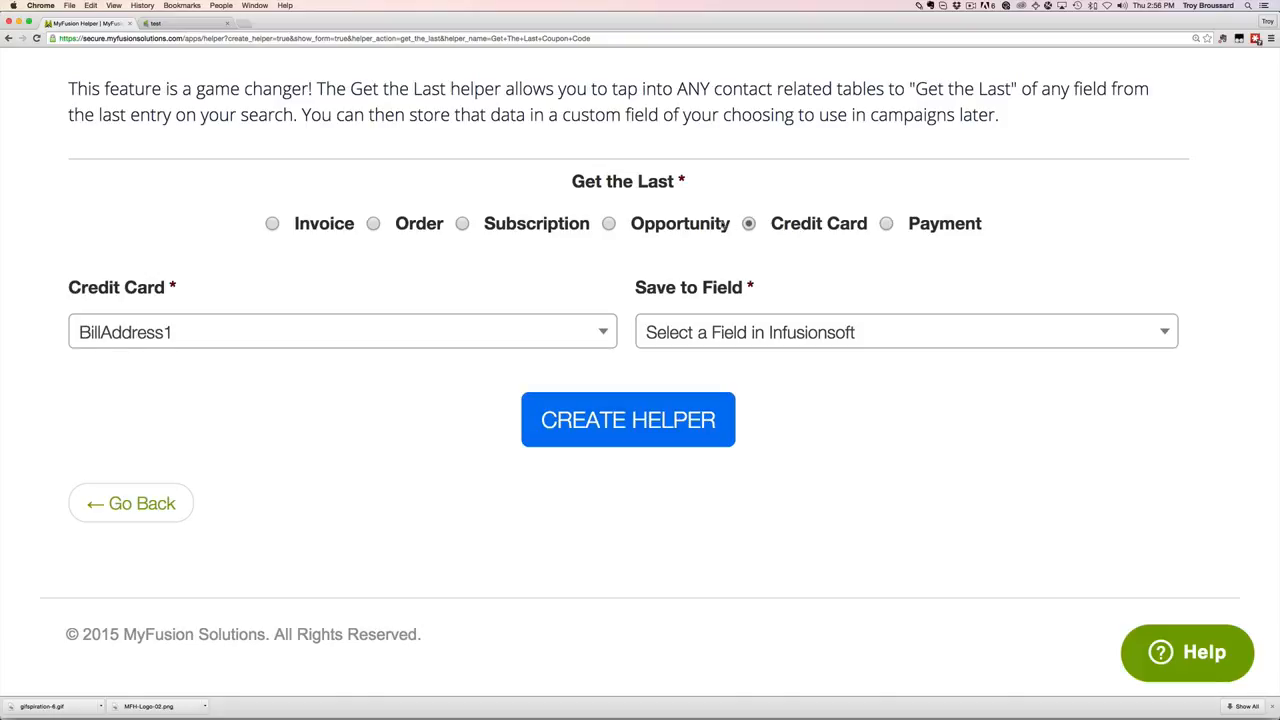
pyautogui.click(700, 226)
pyautogui.click(432, 340)
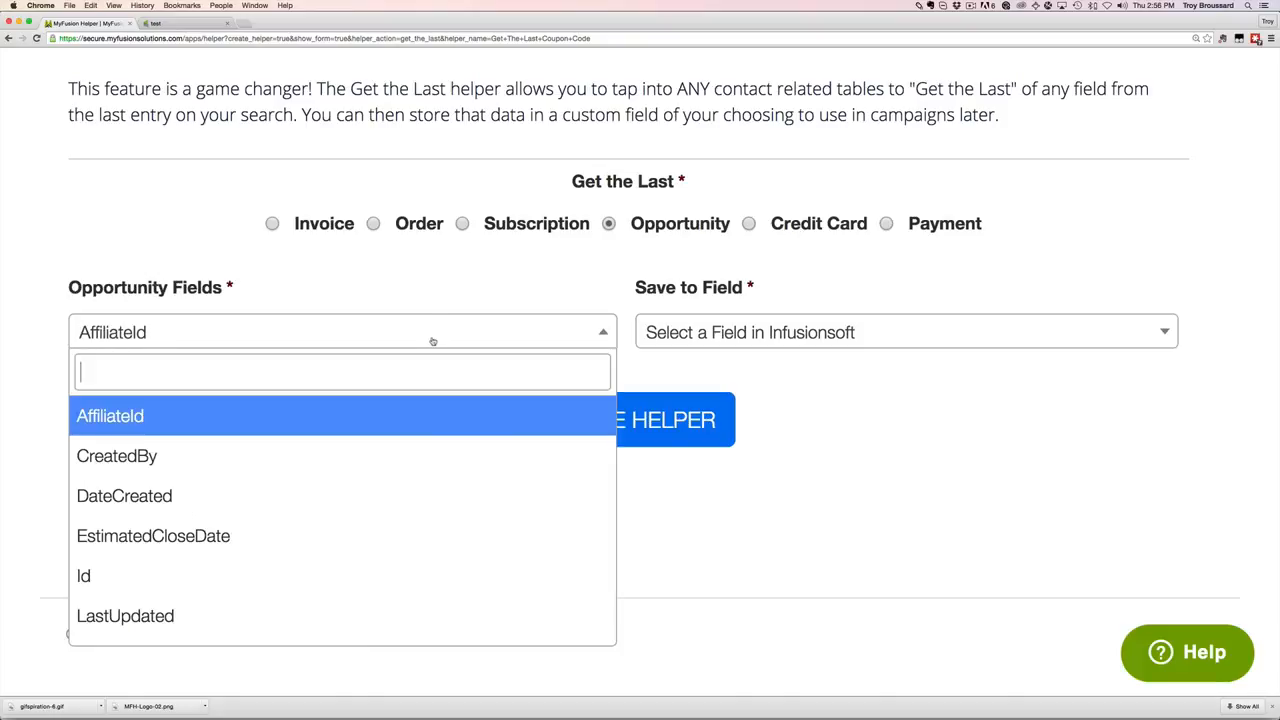
pyautogui.scroll(-5, 425, 526)
pyautogui.scroll(10, 425, 526)
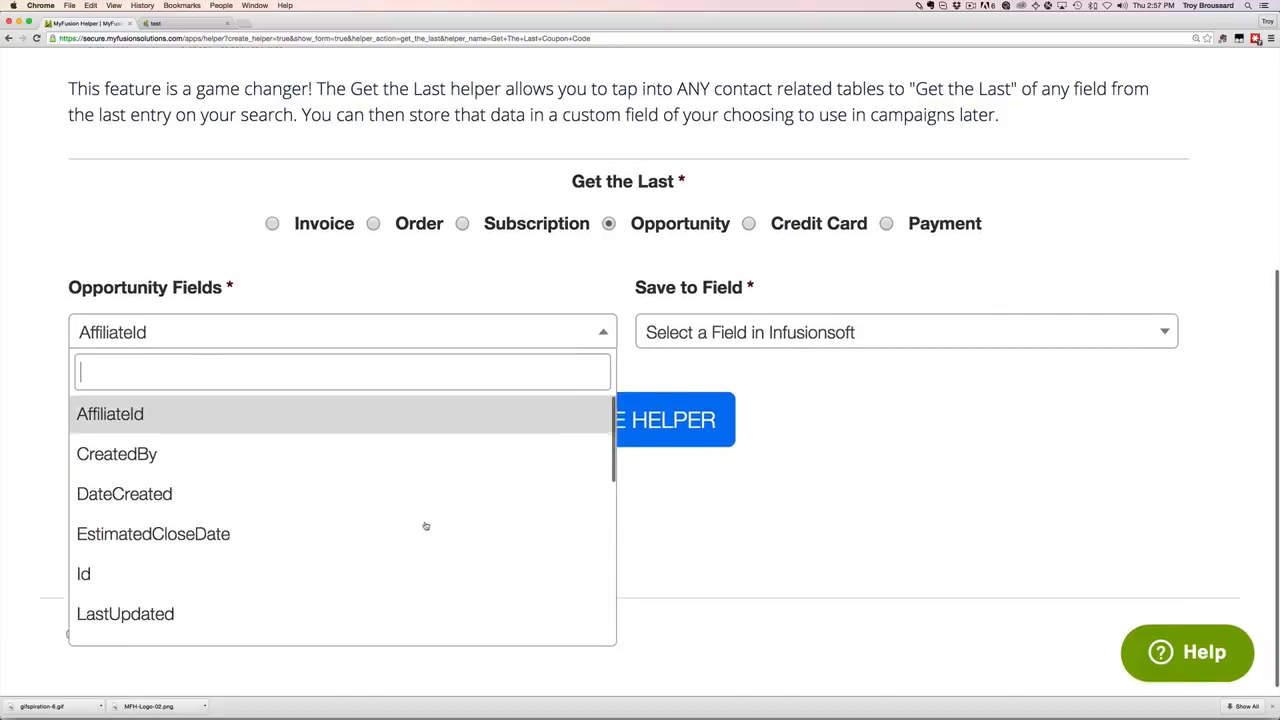
pyautogui.click(875, 358)
pyautogui.scroll(-3, 874, 360)
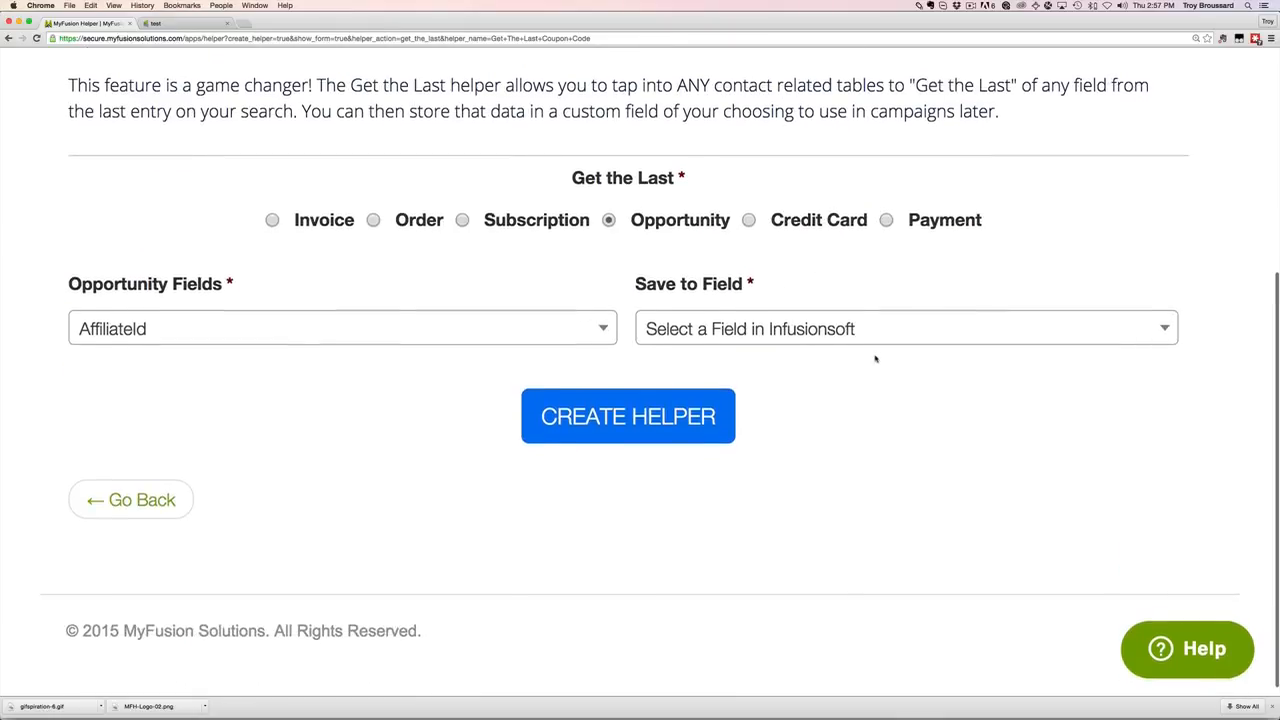
pyautogui.click(318, 228)
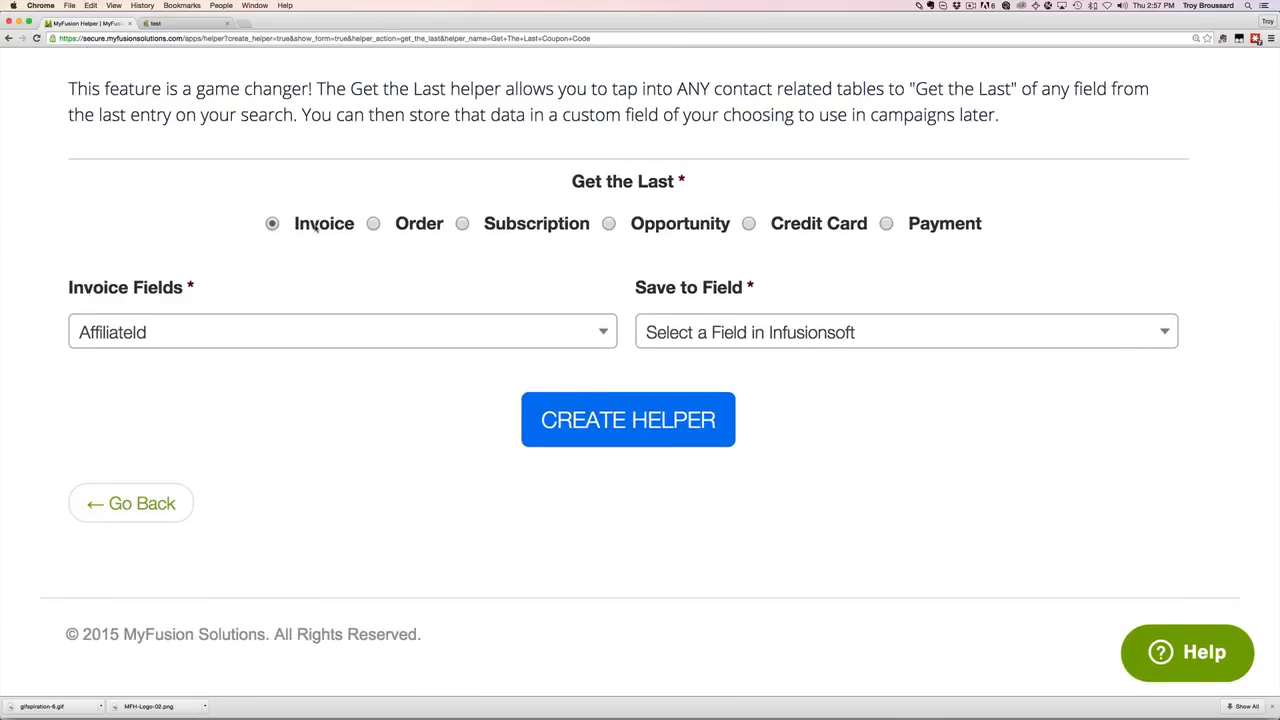
# Set the invoice field to fetch as PromoCode.
pyautogui.click(391, 338)
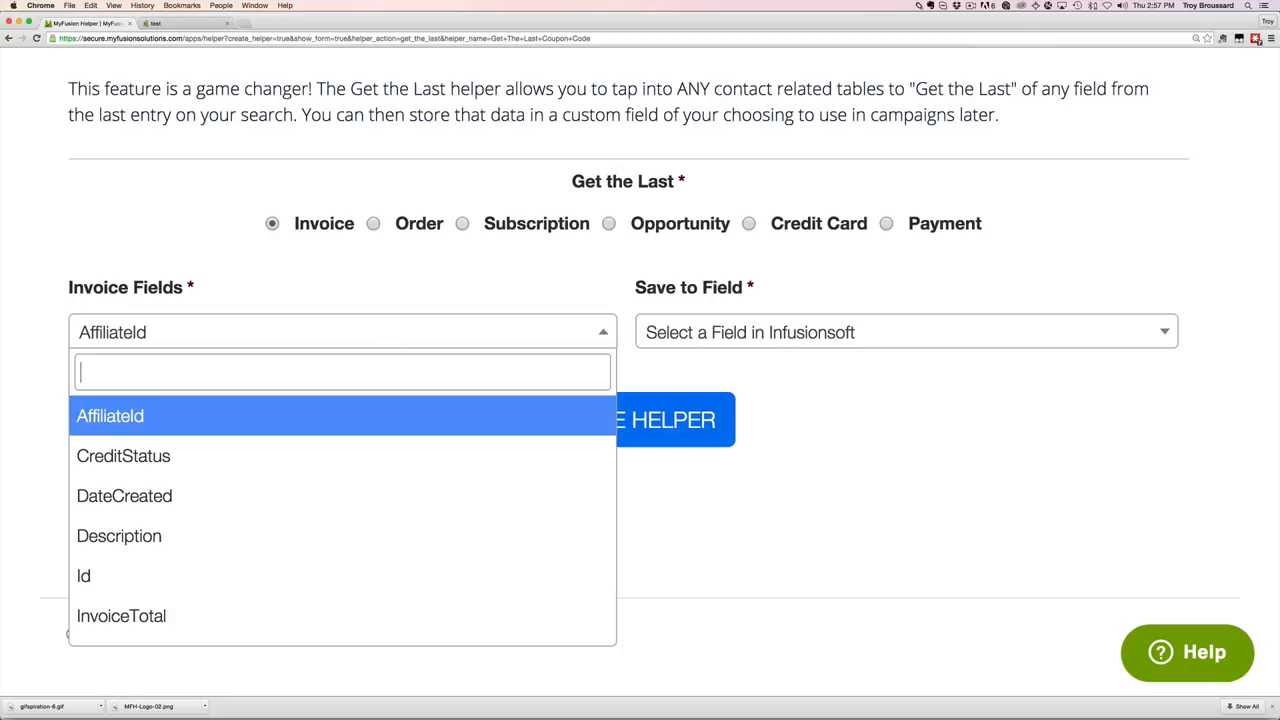
pyautogui.write('coup')
pyautogui.press('BackSpace')
pyautogui.press('BackSpace')
pyautogui.press('BackSpace')
pyautogui.press('BackSpace')
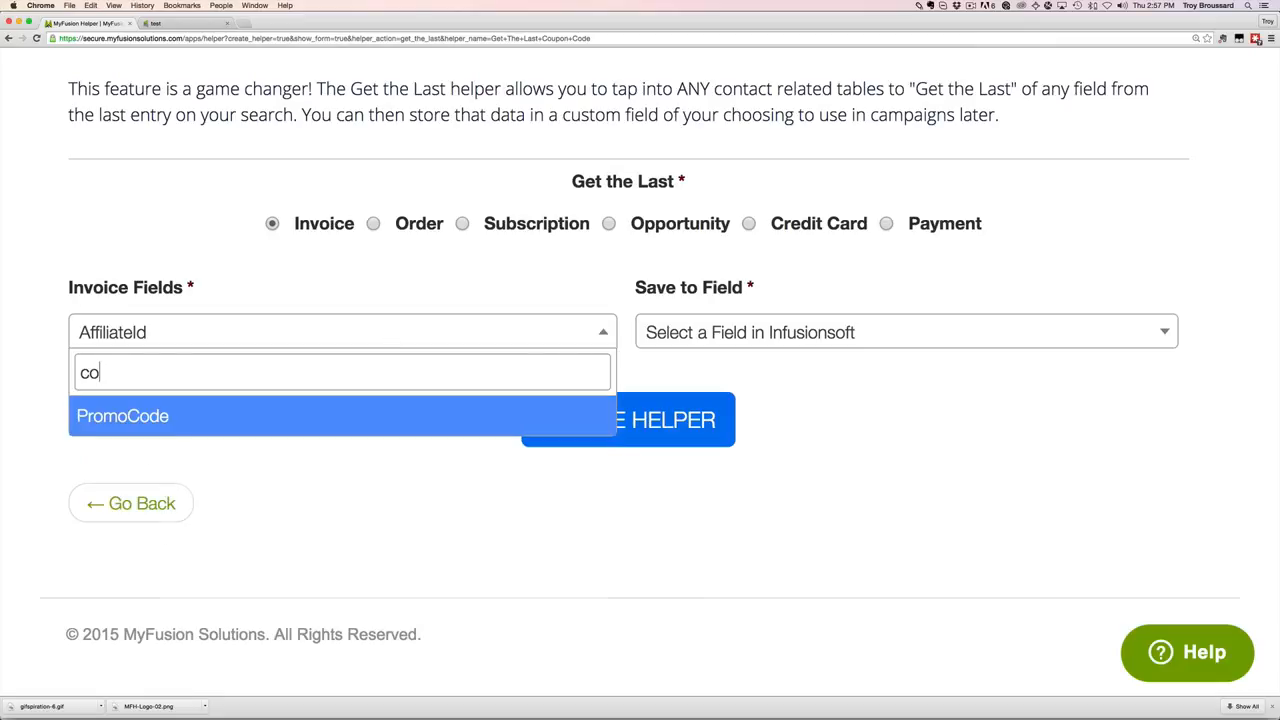
pyautogui.write('pro')
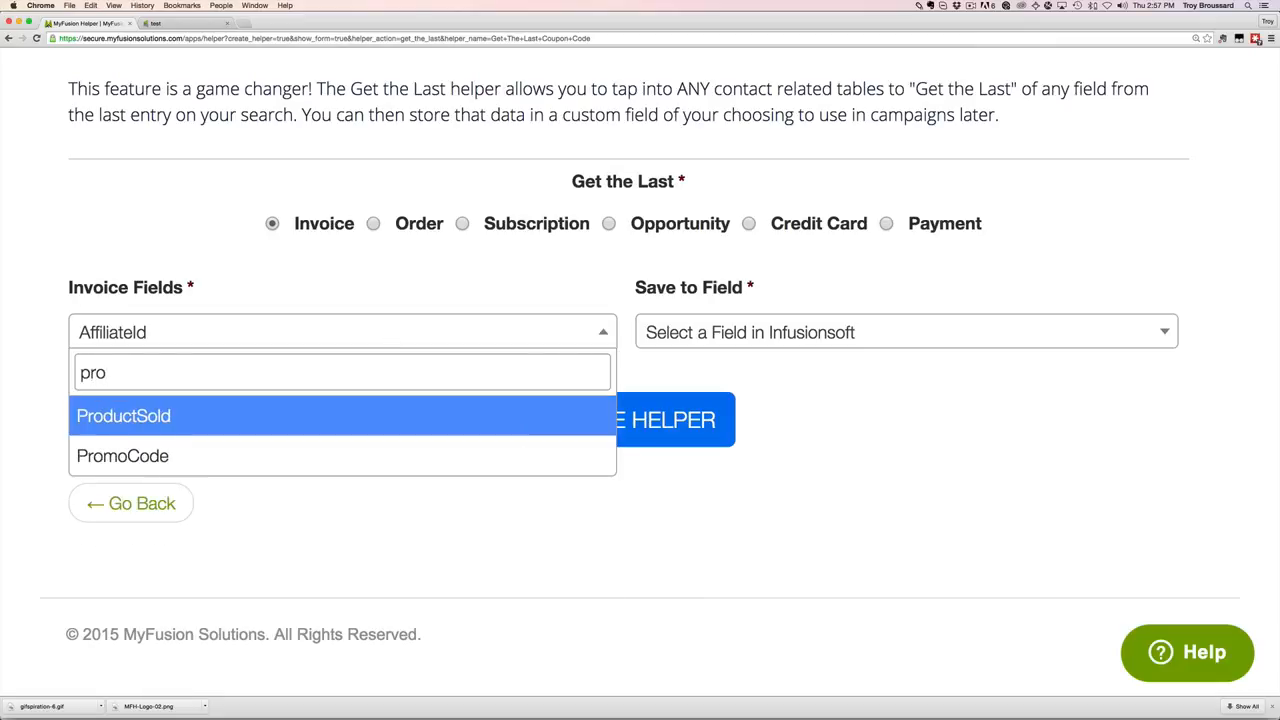
pyautogui.click(227, 458)
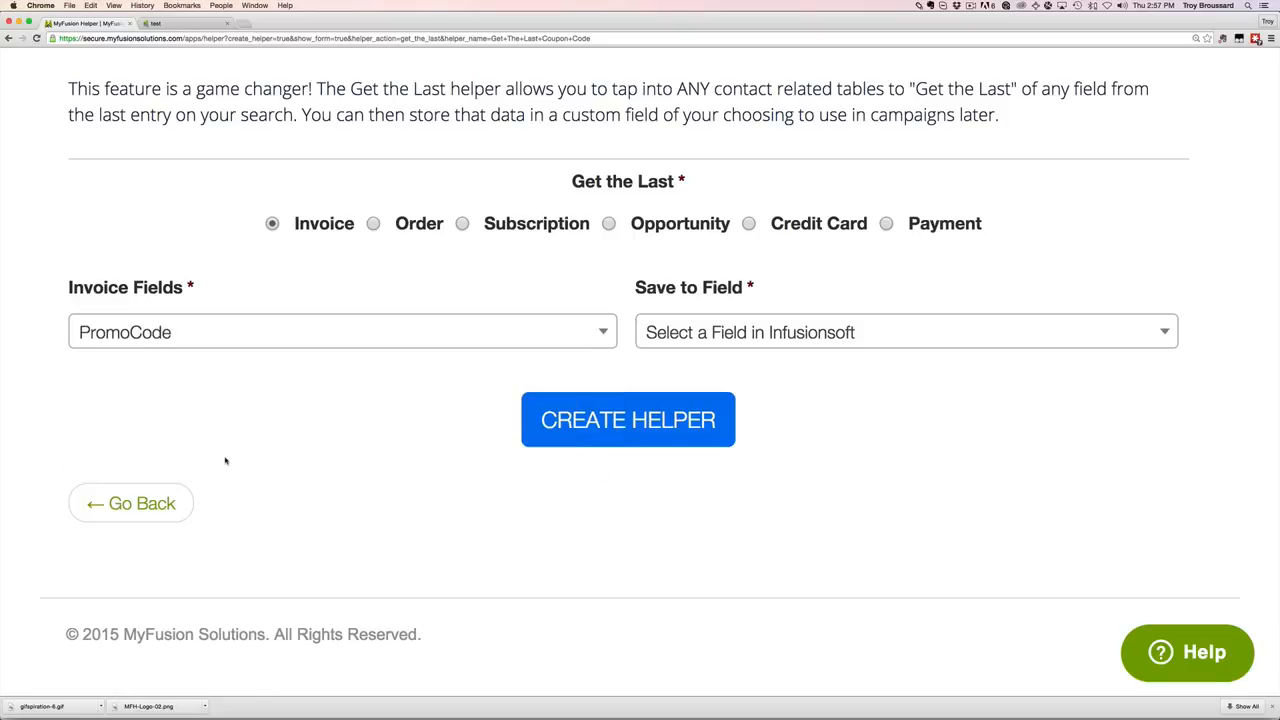
# Save the fetched value into the contact's ContactNotes field.
pyautogui.click(808, 337)
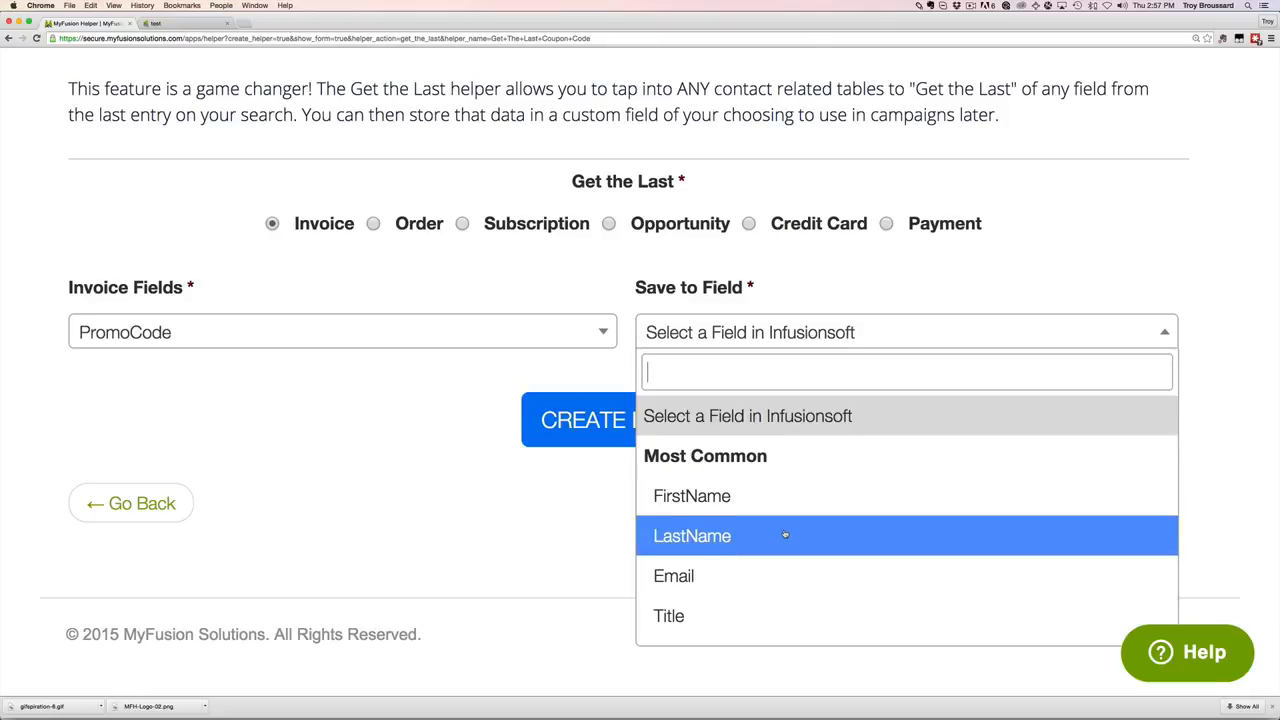
pyautogui.scroll(-4, 785, 535)
pyautogui.scroll(-5, 785, 535)
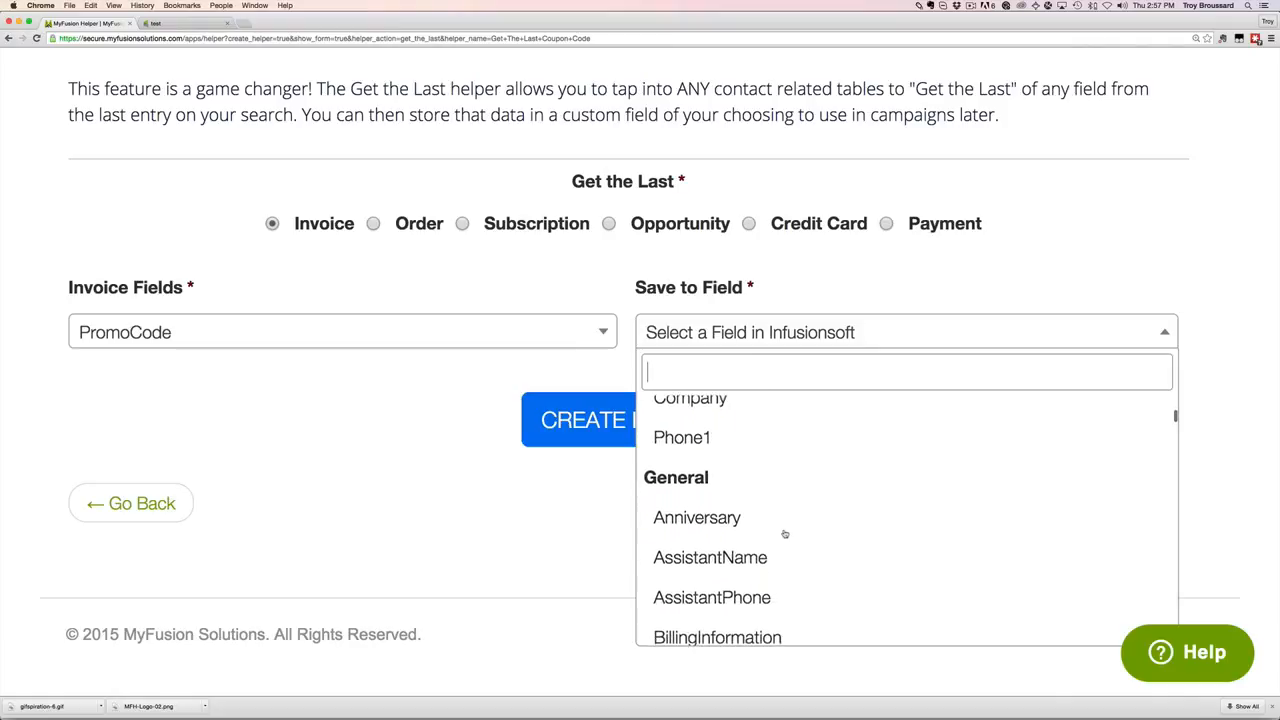
pyautogui.scroll(-12, 785, 535)
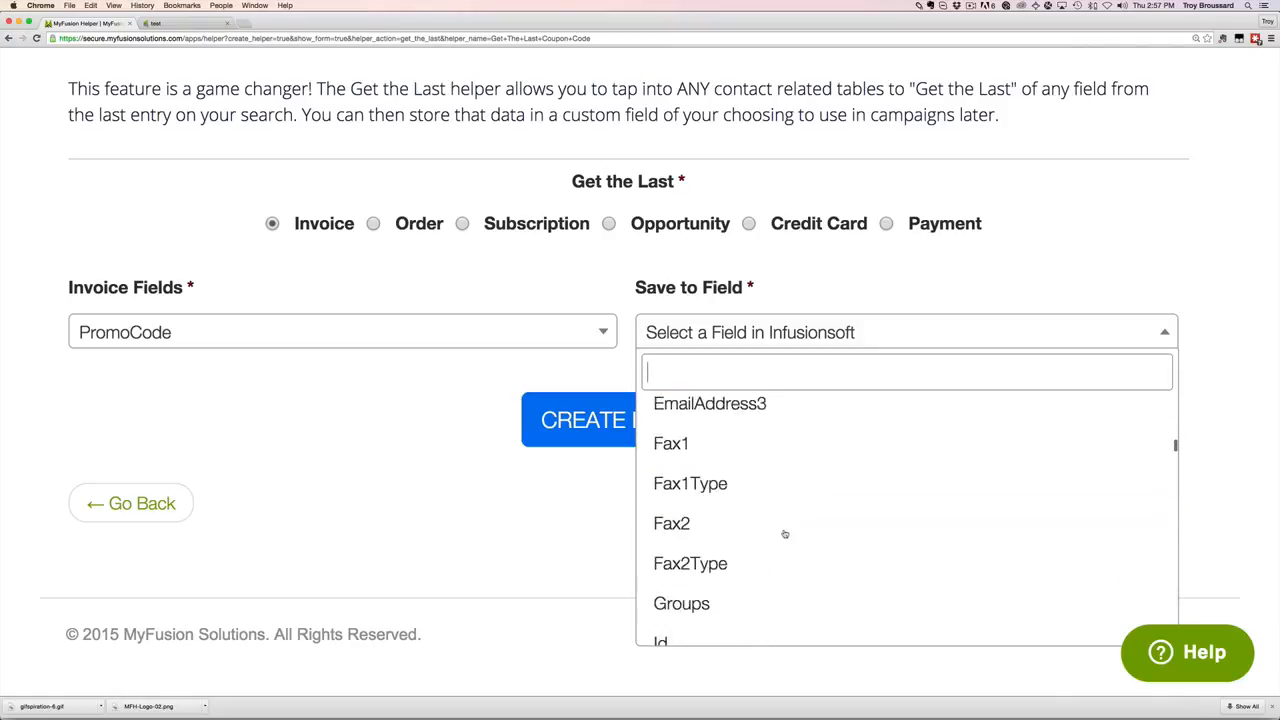
pyautogui.scroll(-12, 785, 535)
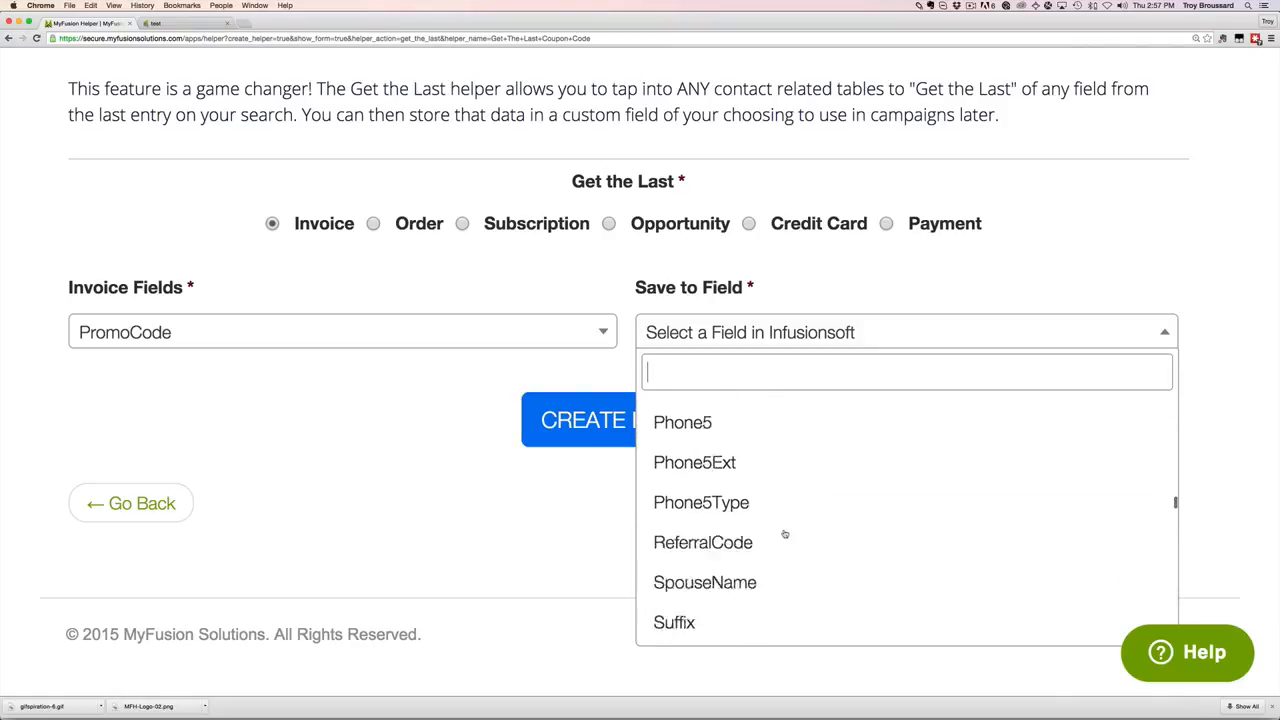
pyautogui.scroll(-12, 785, 535)
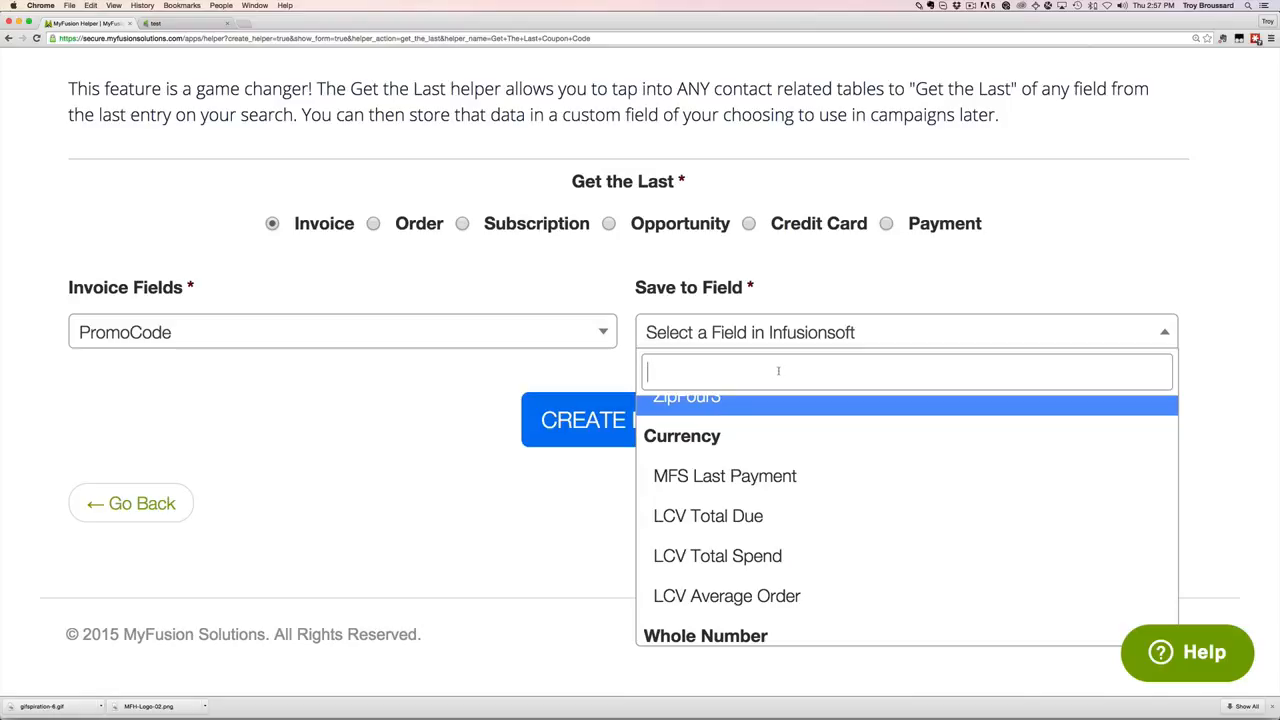
pyautogui.write('not')
pyautogui.click(748, 462)
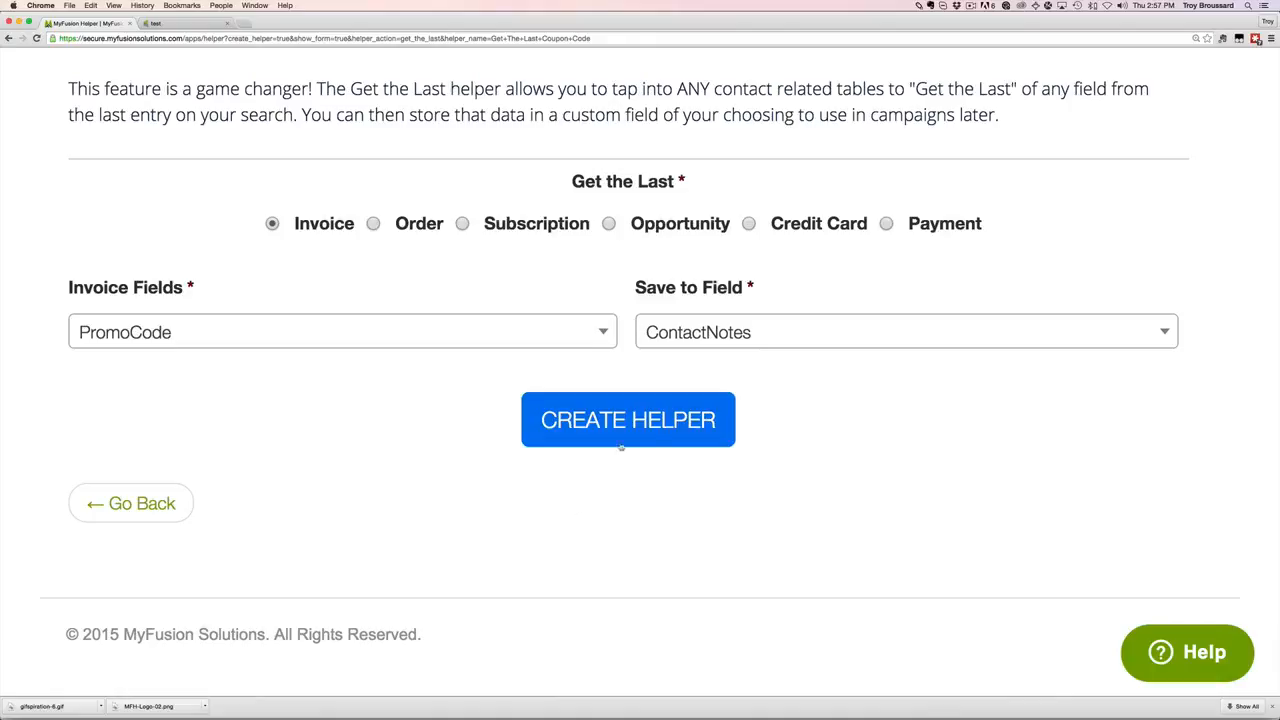
# Create the Get The Last Coupon Code helper and copy its Infusionsoft link.
pyautogui.click(664, 434)
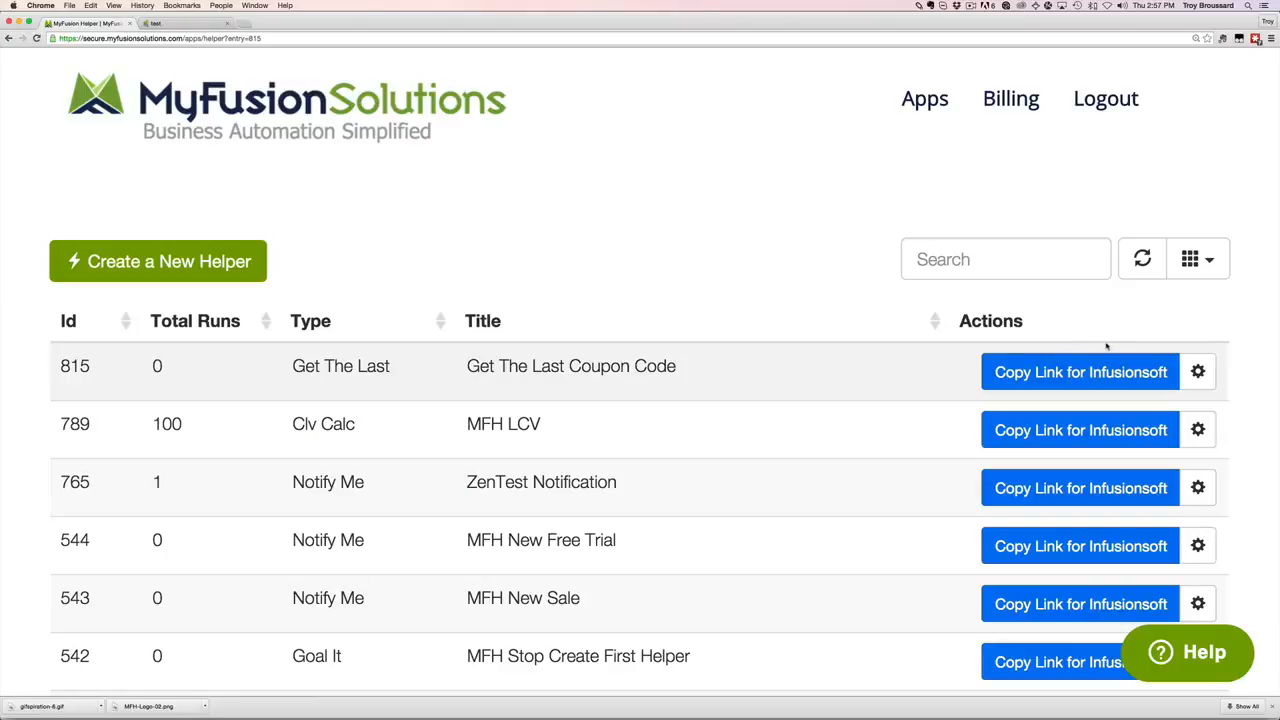
pyautogui.click(1103, 375)
# Open the Get The Last Coupon Code sequence in the 'test' campaign.
pyautogui.click(199, 22)
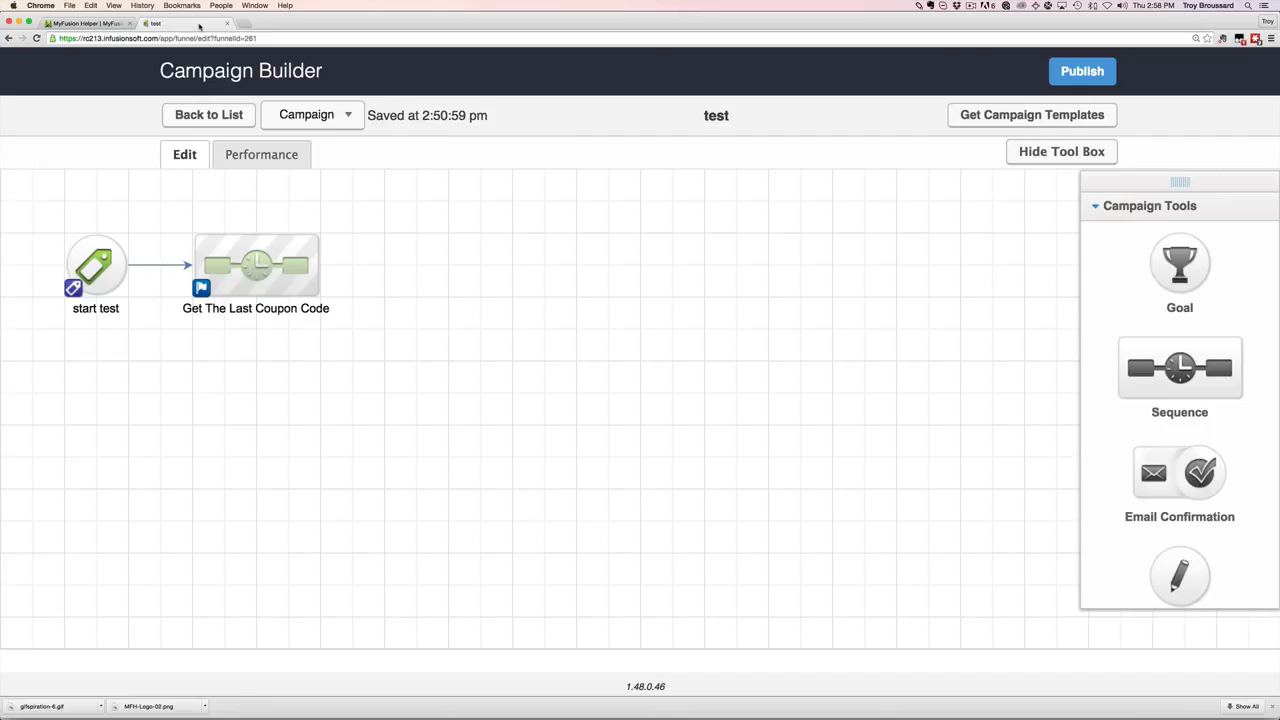
pyautogui.moveTo(276, 272)
pyautogui.doubleClick(276, 272)
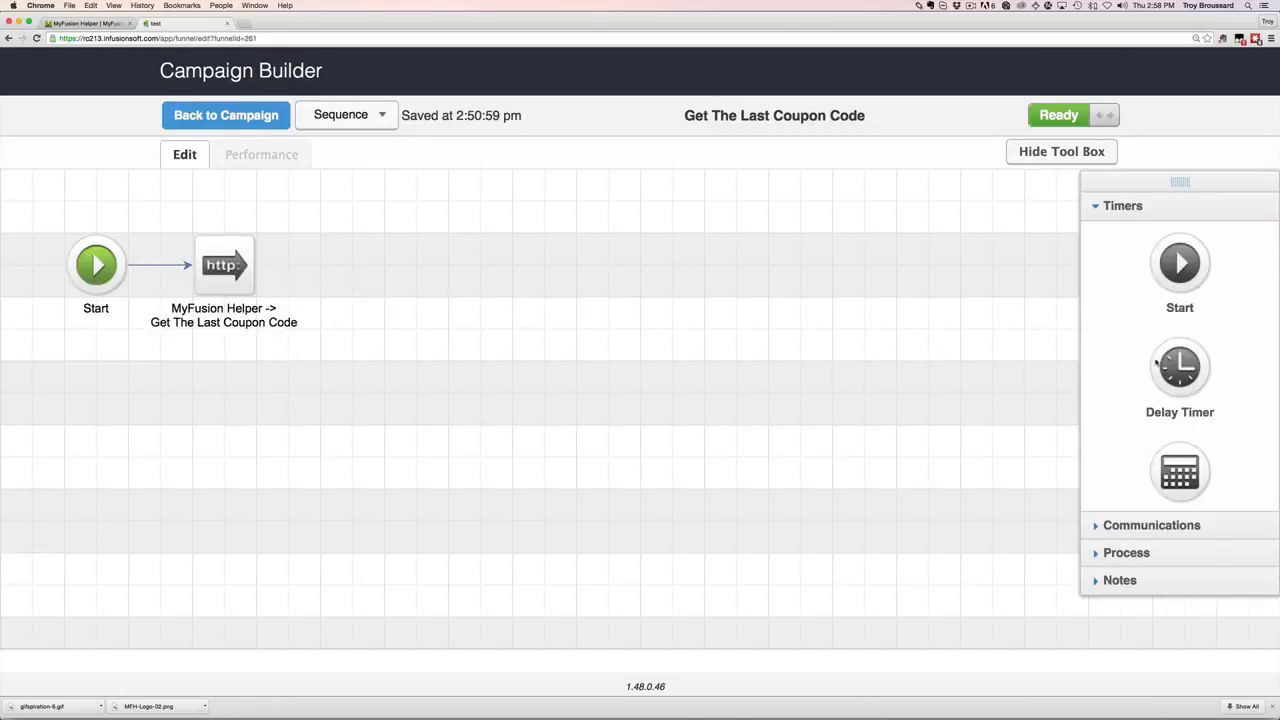
# Open the settings of the sequence's HTTP Post step from the Process tools.
pyautogui.click(1125, 551)
pyautogui.scroll(-3, 1125, 555)
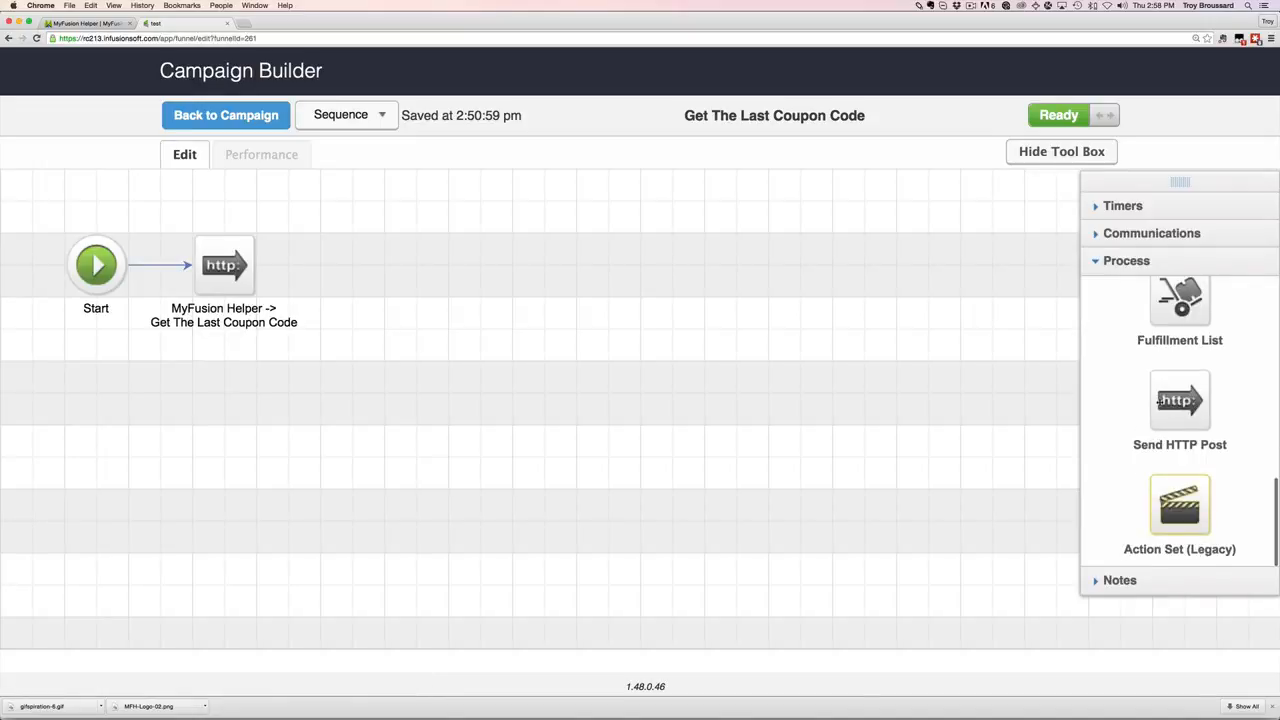
pyautogui.moveTo(233, 276)
pyautogui.moveTo(232, 320)
pyautogui.doubleClick(225, 265)
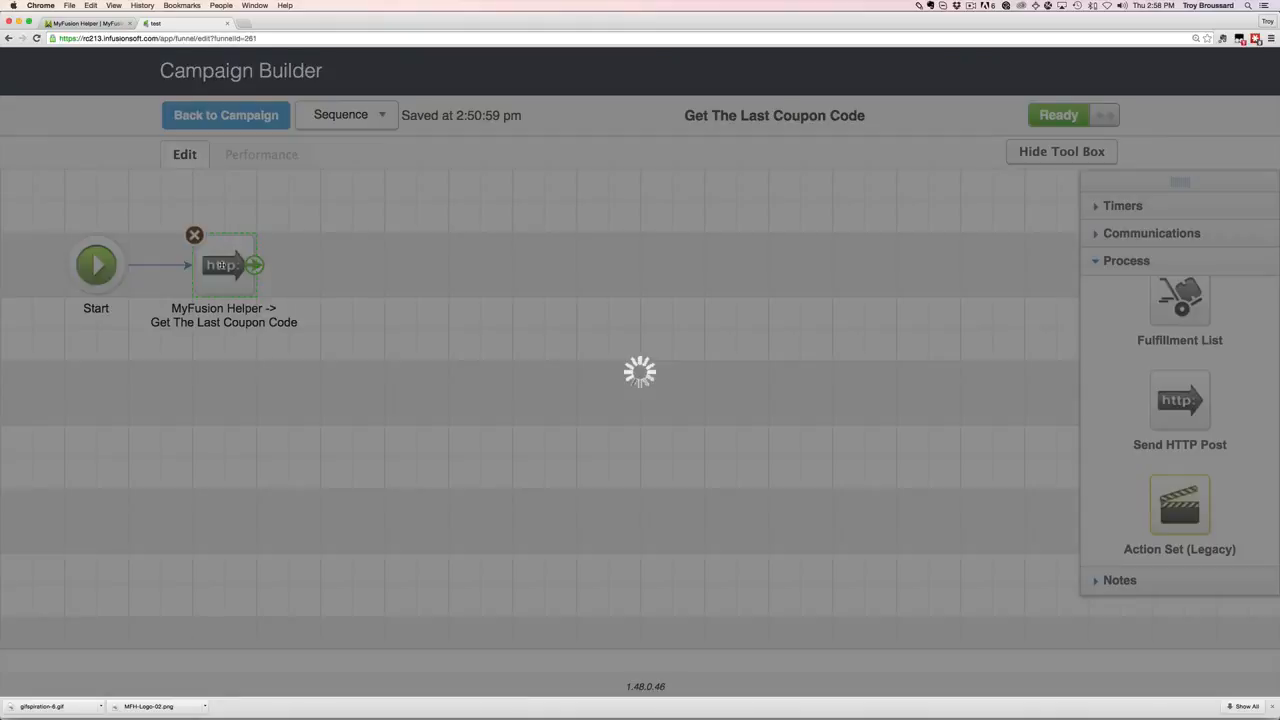
# Paste the helper link as the POST URL and mark the step Ready.
pyautogui.click(337, 190)
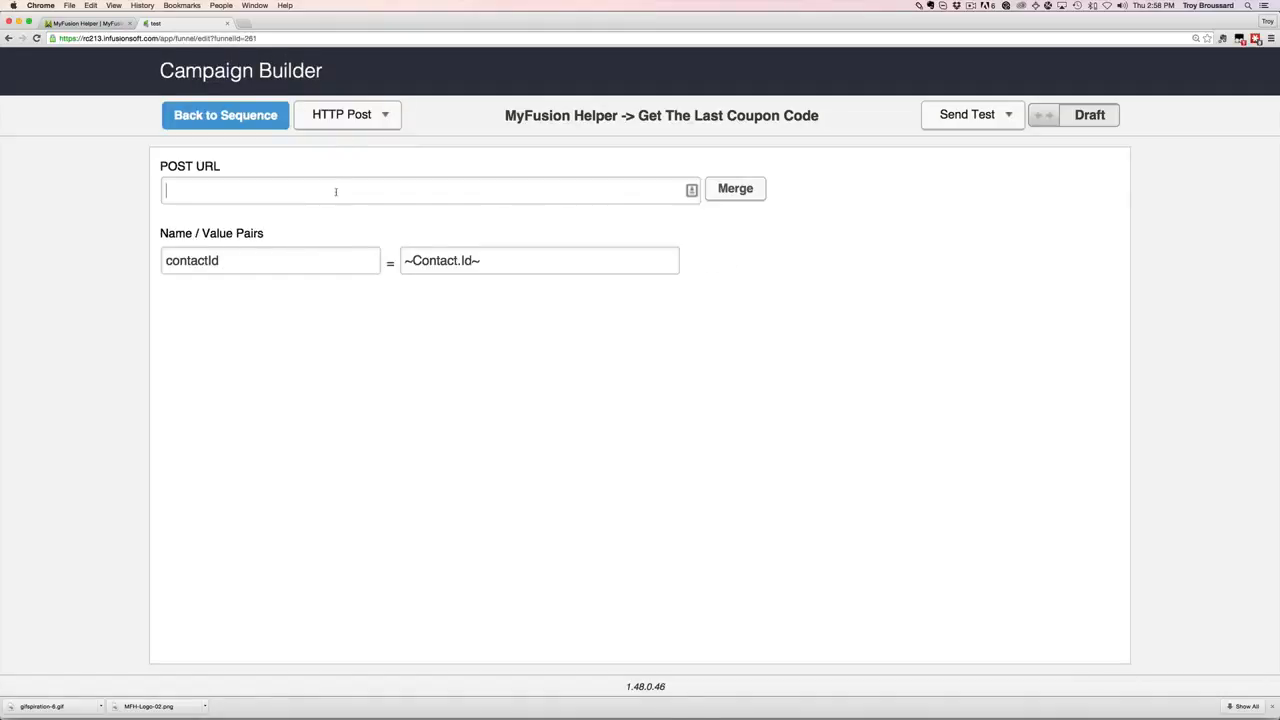
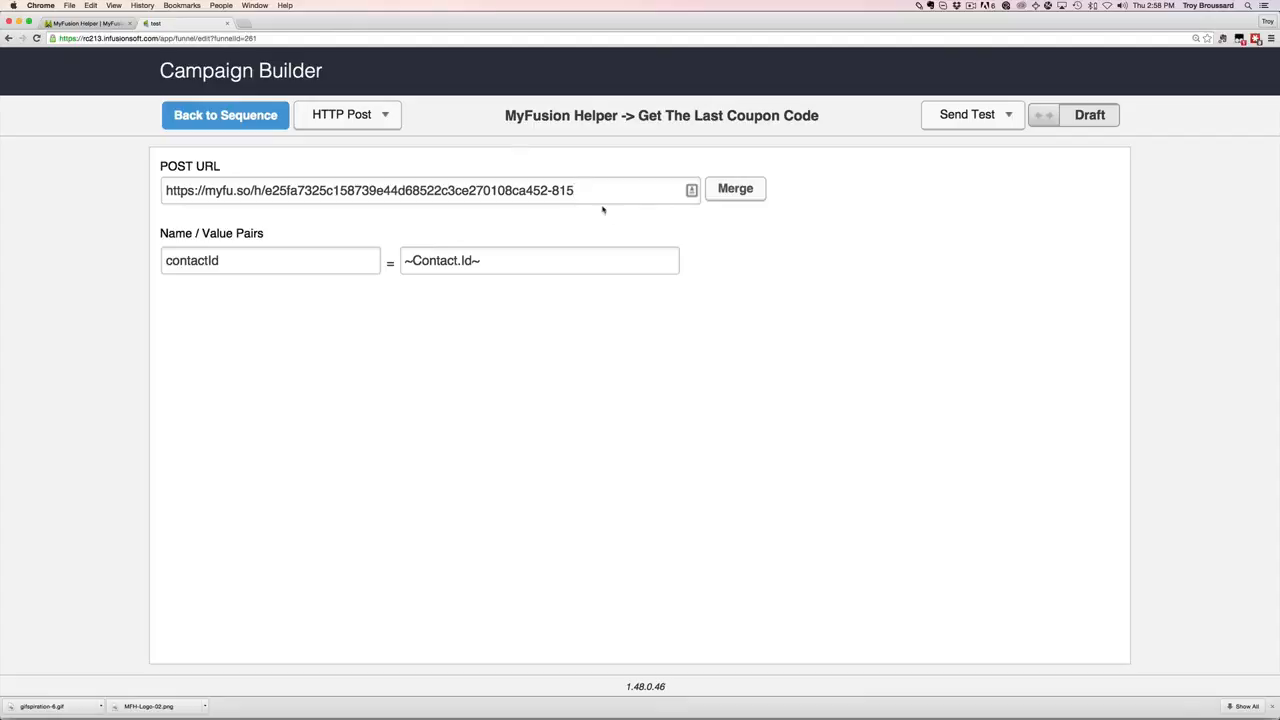
pyautogui.click(1055, 118)
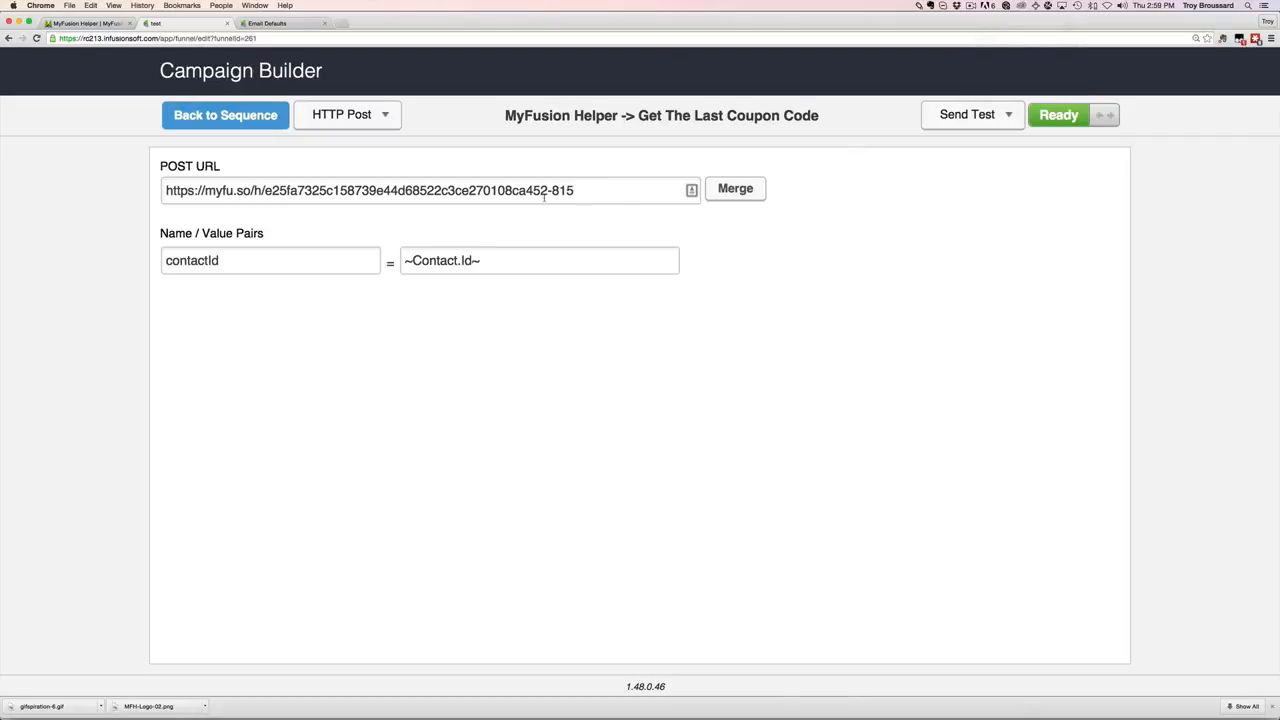
# Go to Email Defaults and scroll down to the email opt-out options.
pyautogui.click(300, 24)
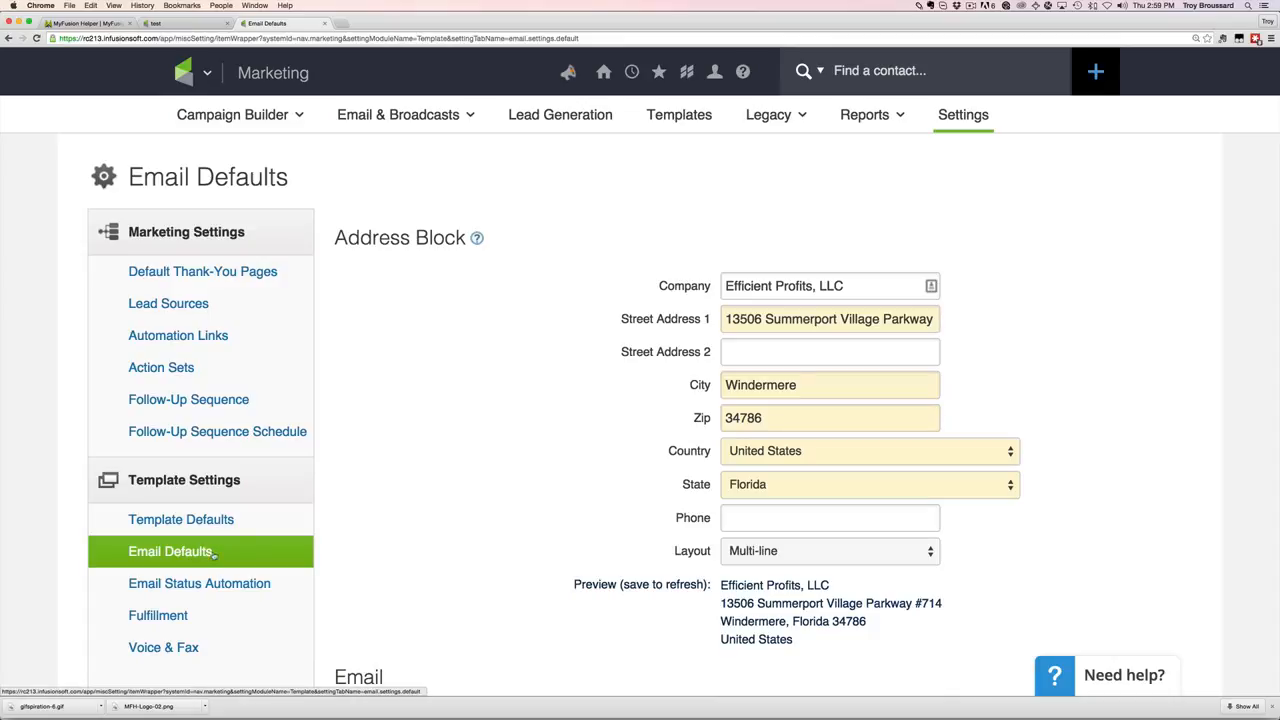
pyautogui.scroll(-5, 460, 573)
pyautogui.scroll(-3, 460, 573)
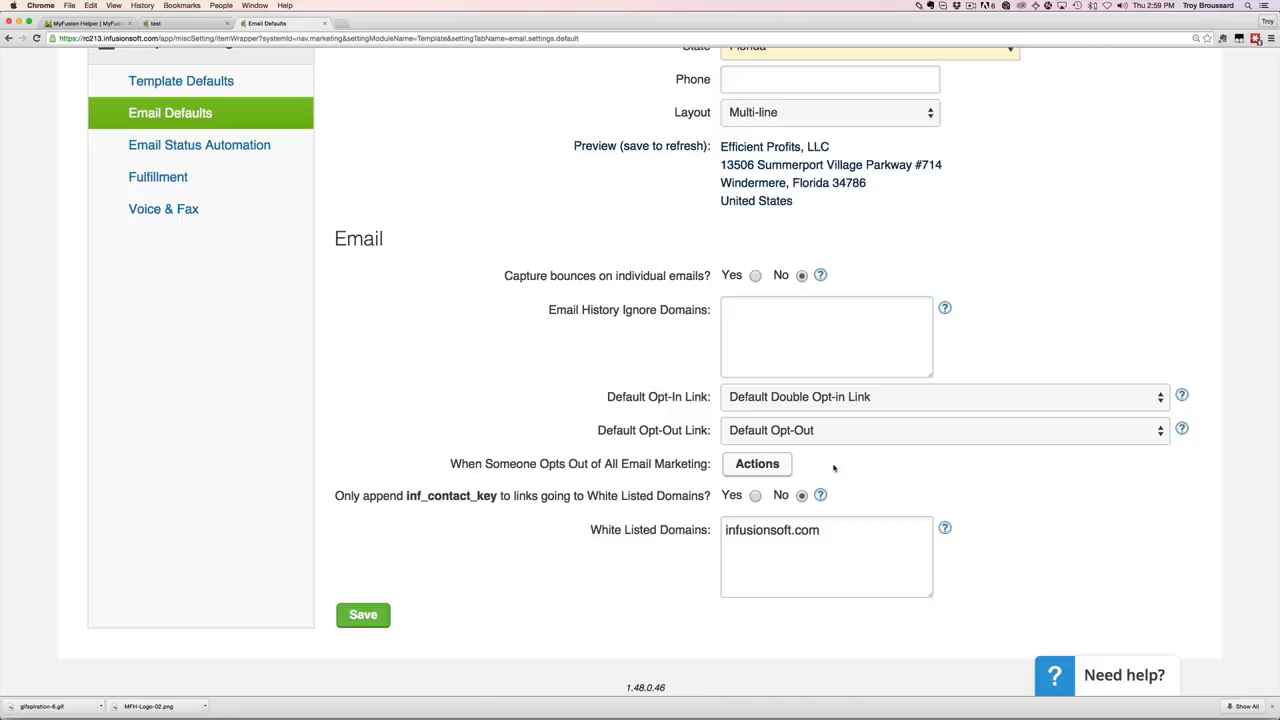
# In the opt-out-of-all-email action set, try adding an http post with the helper link, then cancel.
pyautogui.click(770, 463)
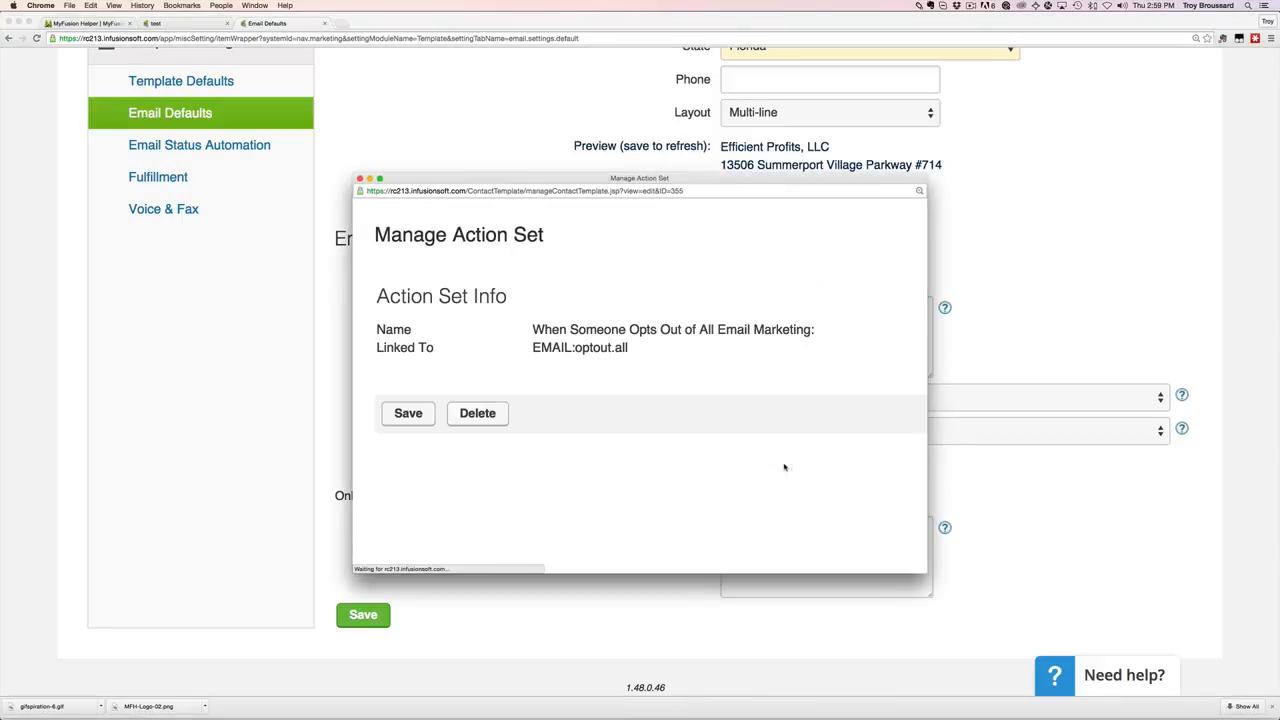
pyautogui.scroll(-2, 784, 467)
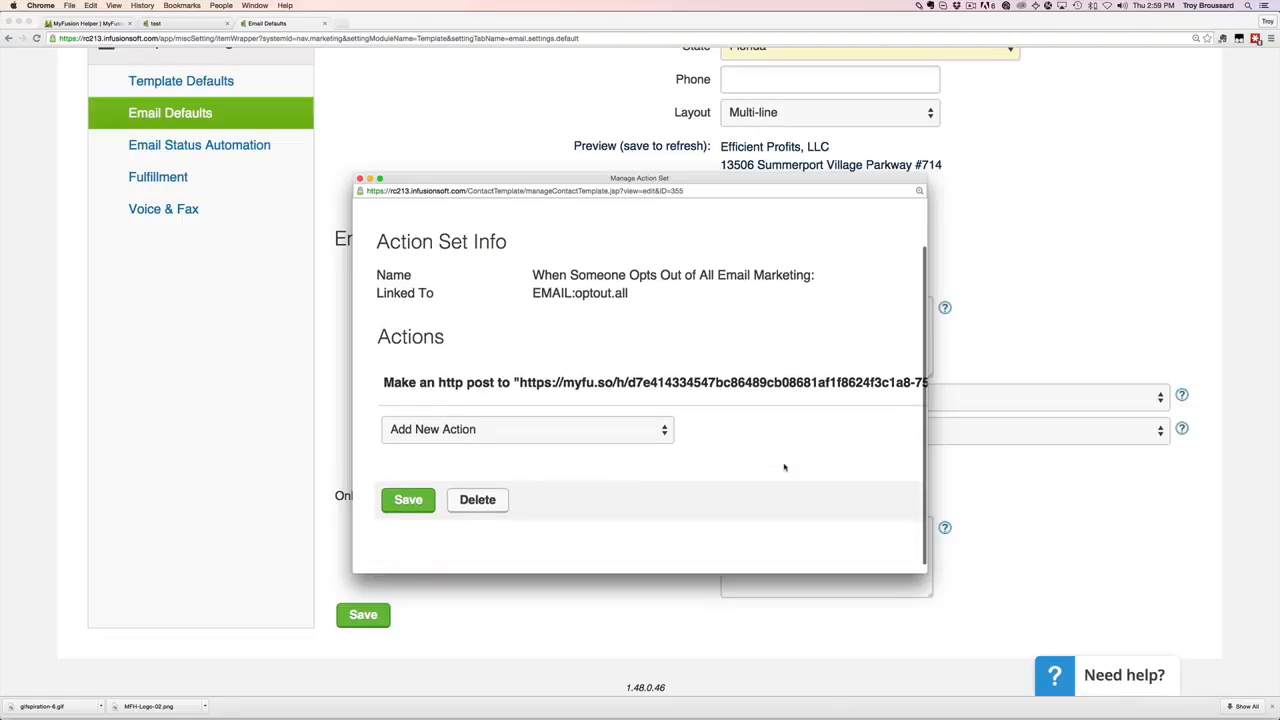
pyautogui.click(499, 441)
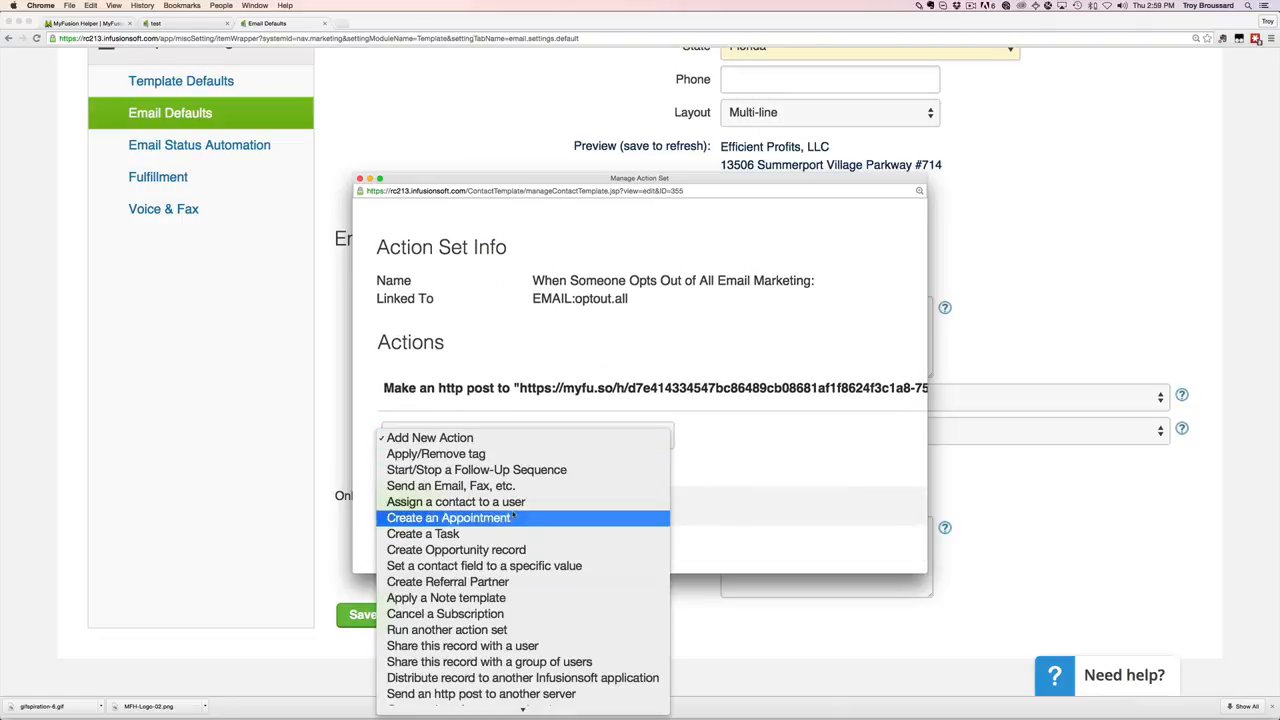
pyautogui.scroll(-1, 554, 520)
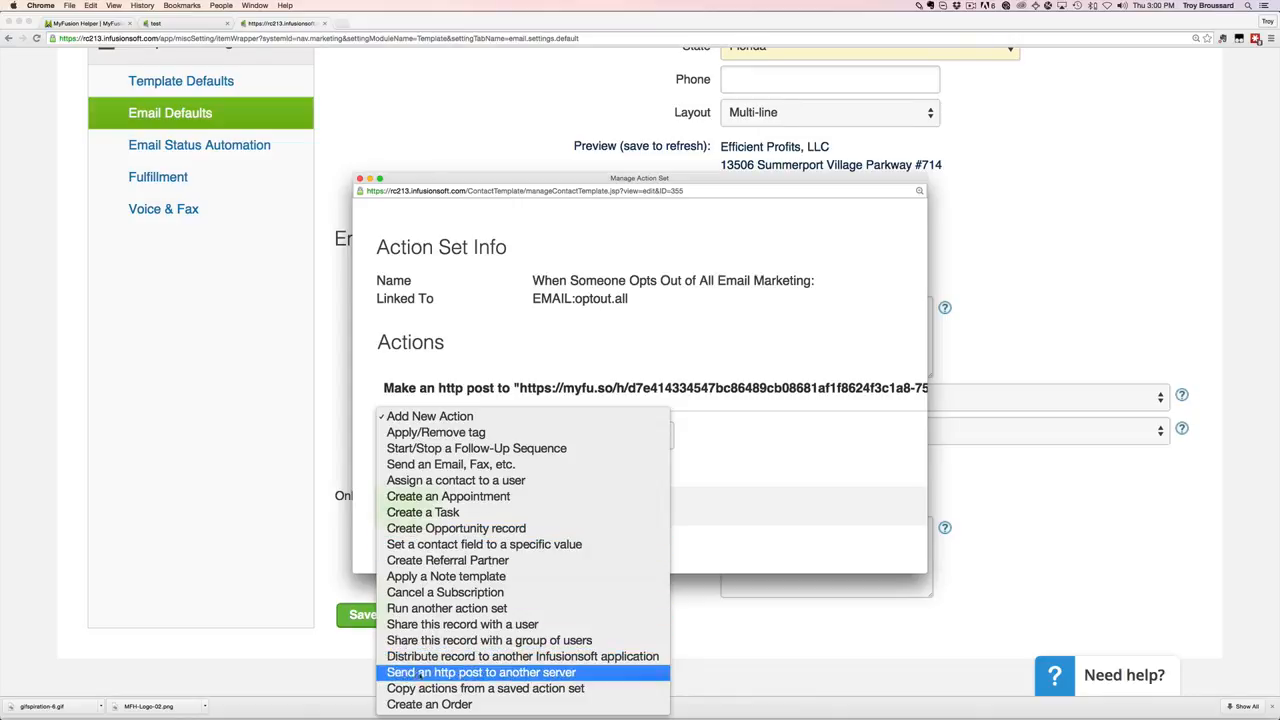
pyautogui.click(510, 676)
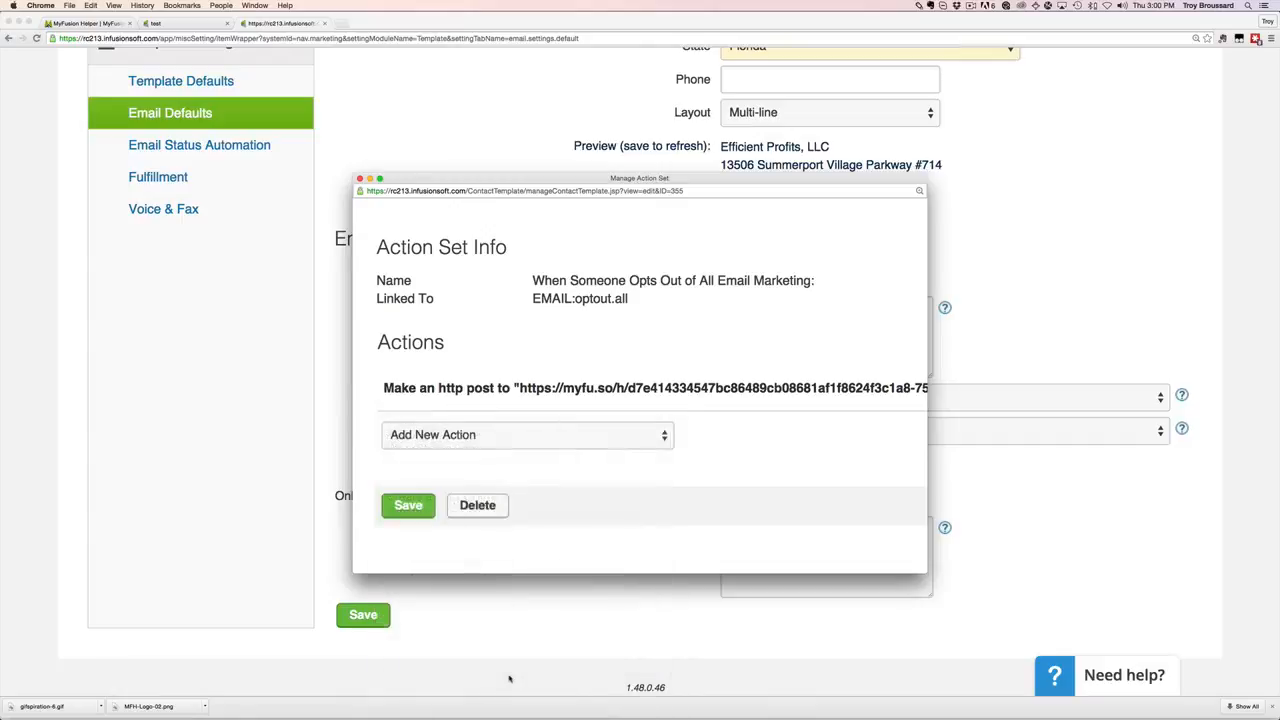
pyautogui.press('super+v')
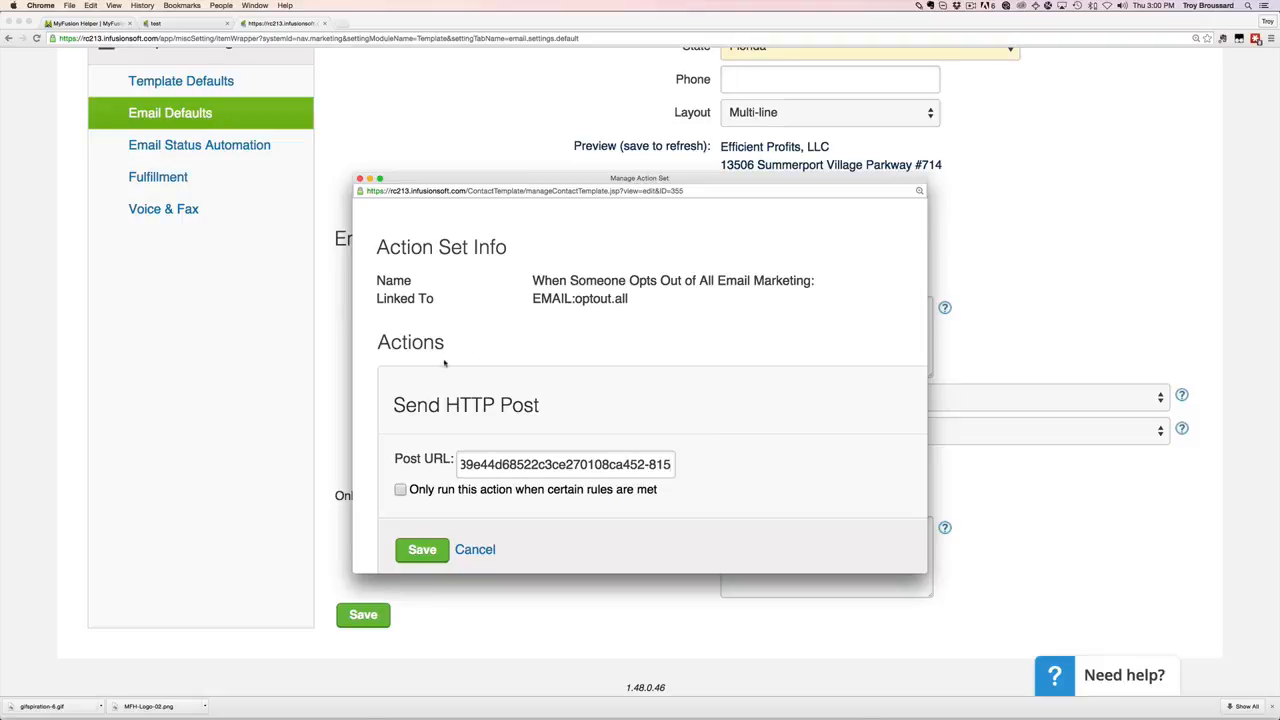
pyautogui.click(489, 551)
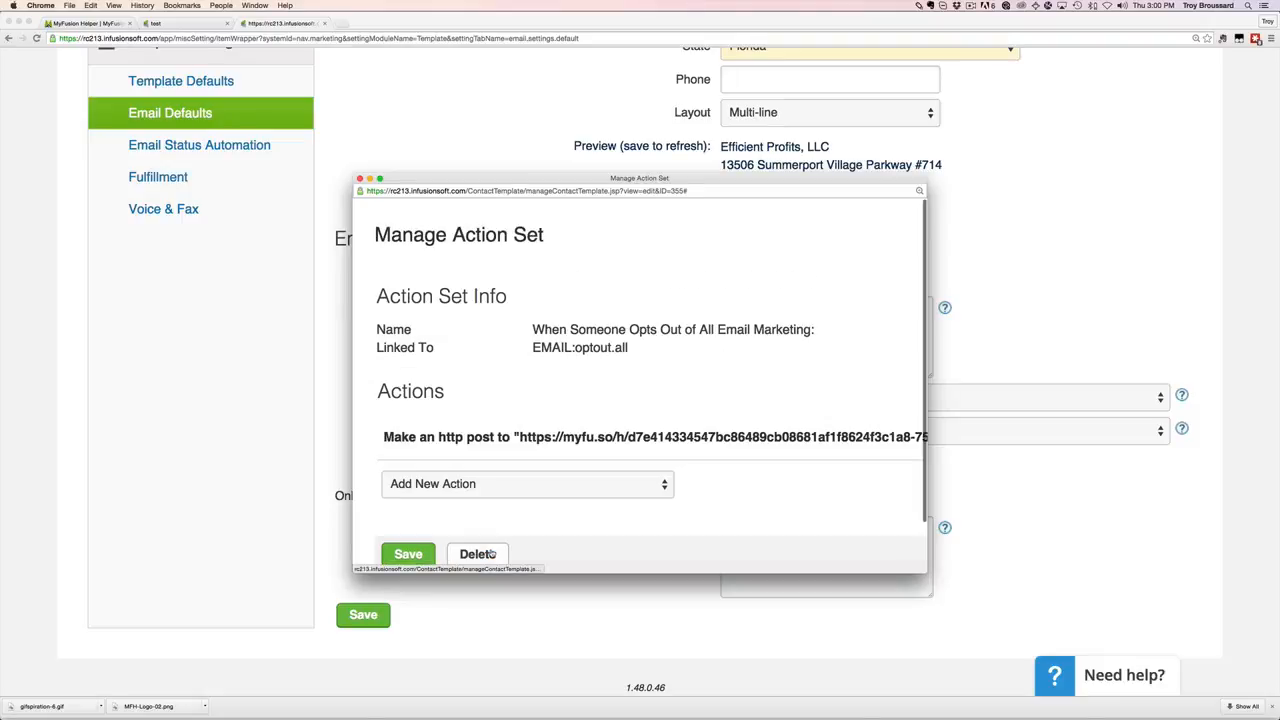
# Inspect the URL of the existing http post action.
pyautogui.moveTo(383, 437); pyautogui.dragTo(810, 437)
pyautogui.click(810, 437)
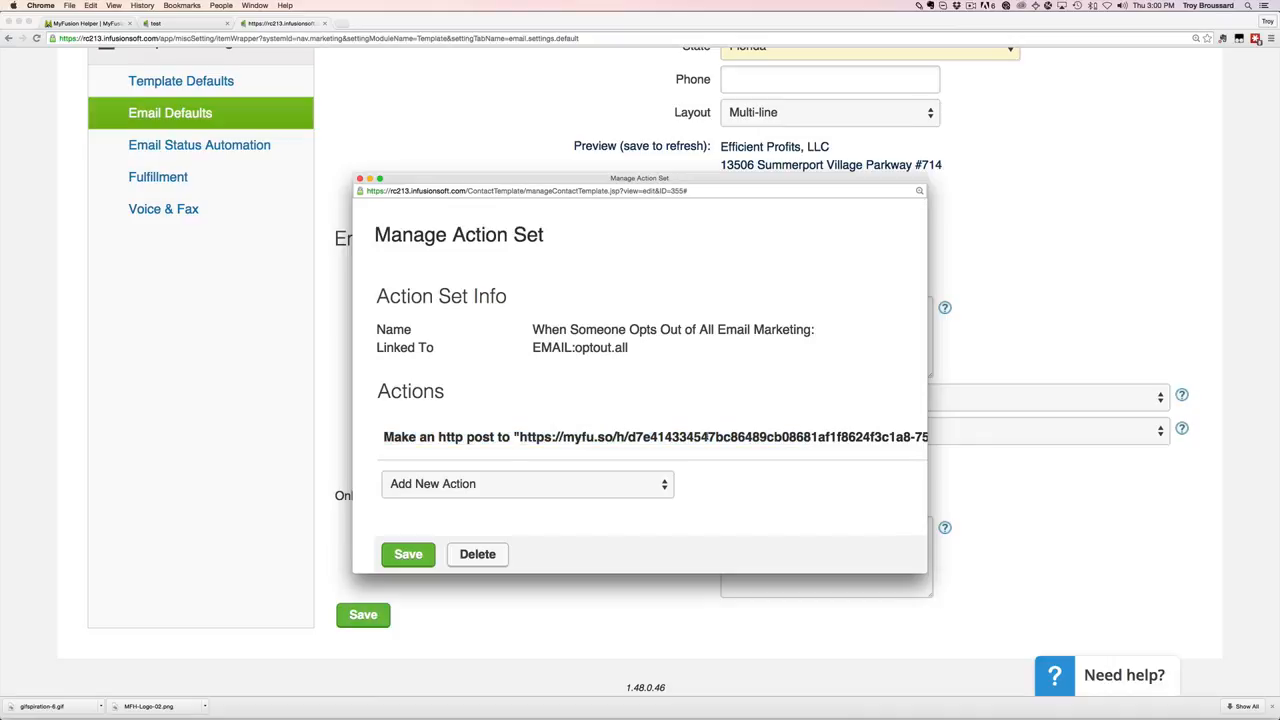
pyautogui.scroll(-2, 708, 437)
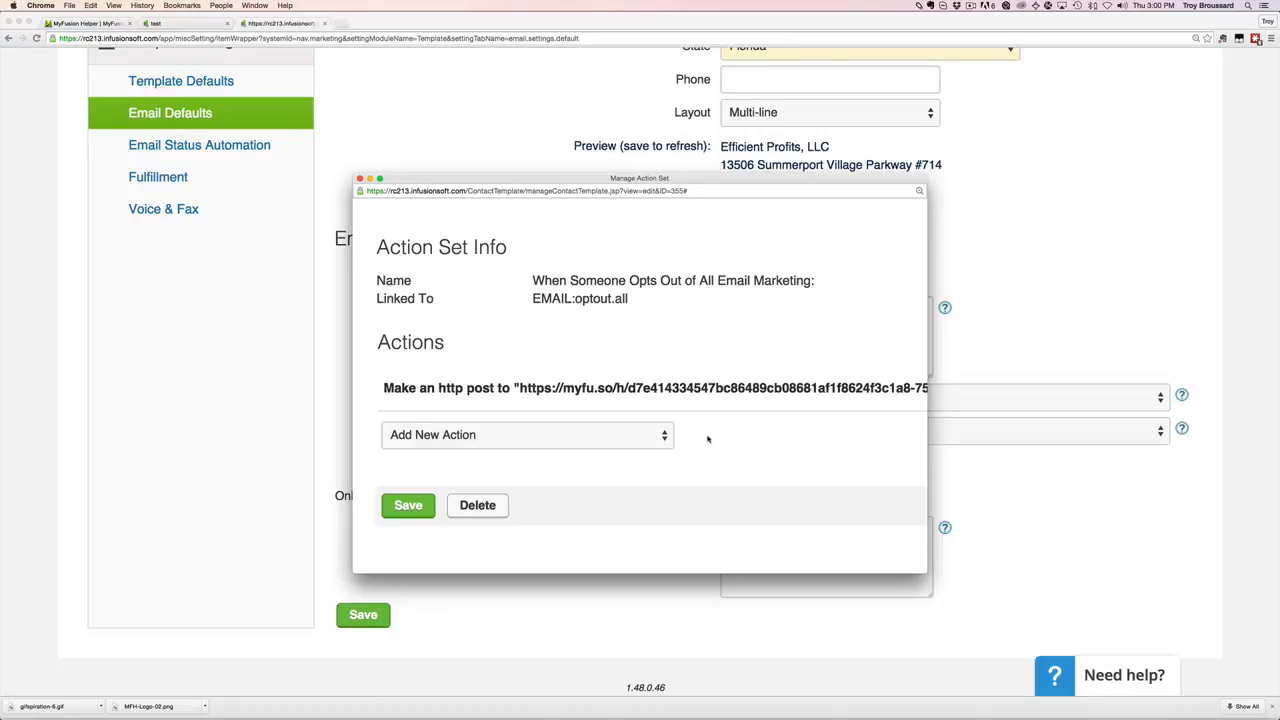
pyautogui.hscroll(2, 707, 438)
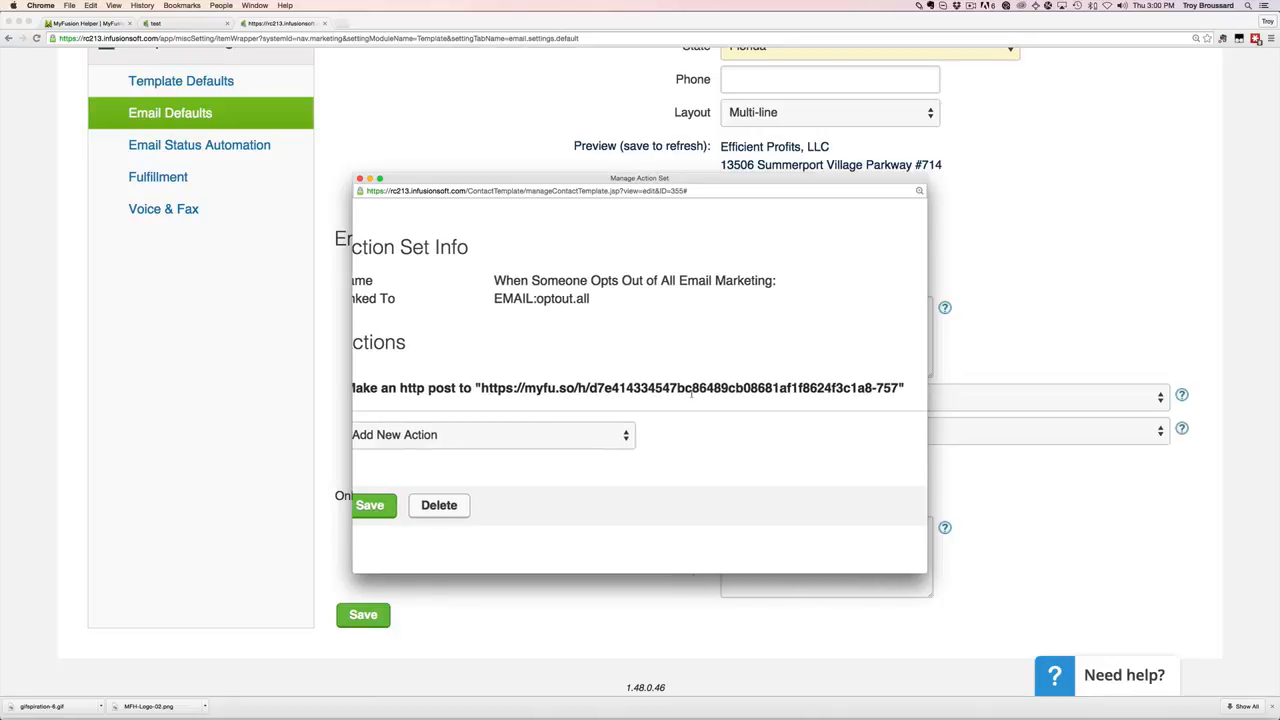